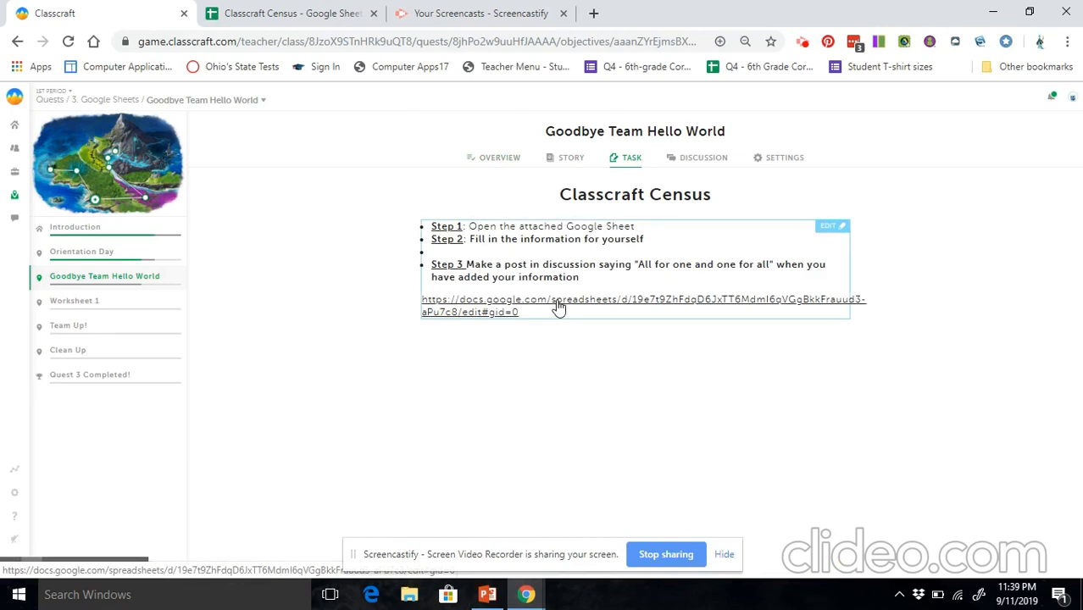
# Open the census Google Sheet linked in the Goodbye Team Hello World task and view its contents.
pyautogui.rightClick(558, 307)
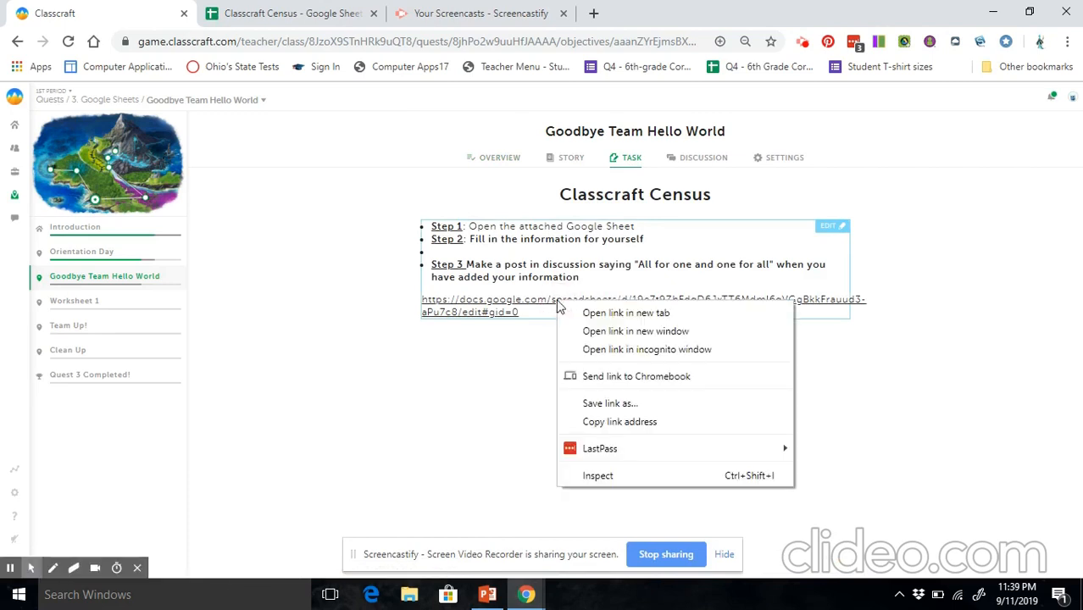
pyautogui.click(579, 318)
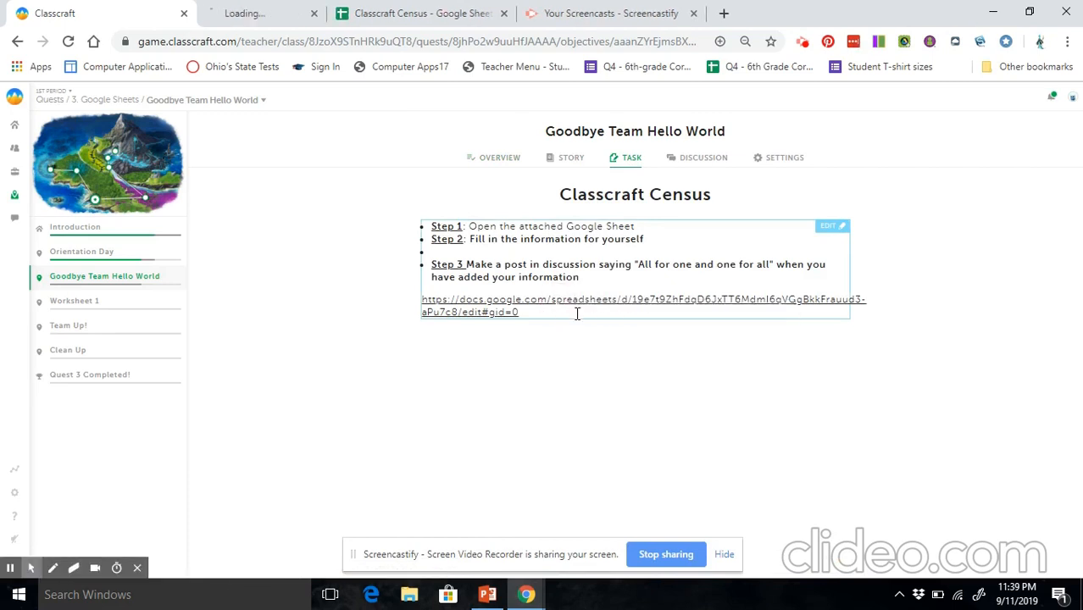
pyautogui.click(563, 13)
pyautogui.click(280, 17)
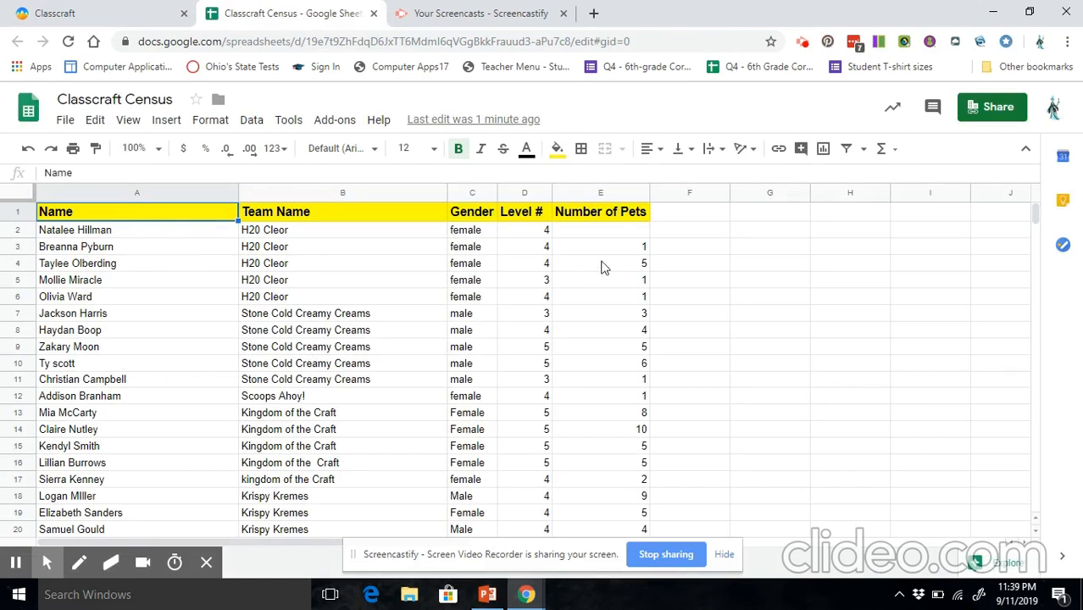
# Return to Classcraft and review the Data Chart instructions in the Worksheet 1 task.
pyautogui.click(122, 15)
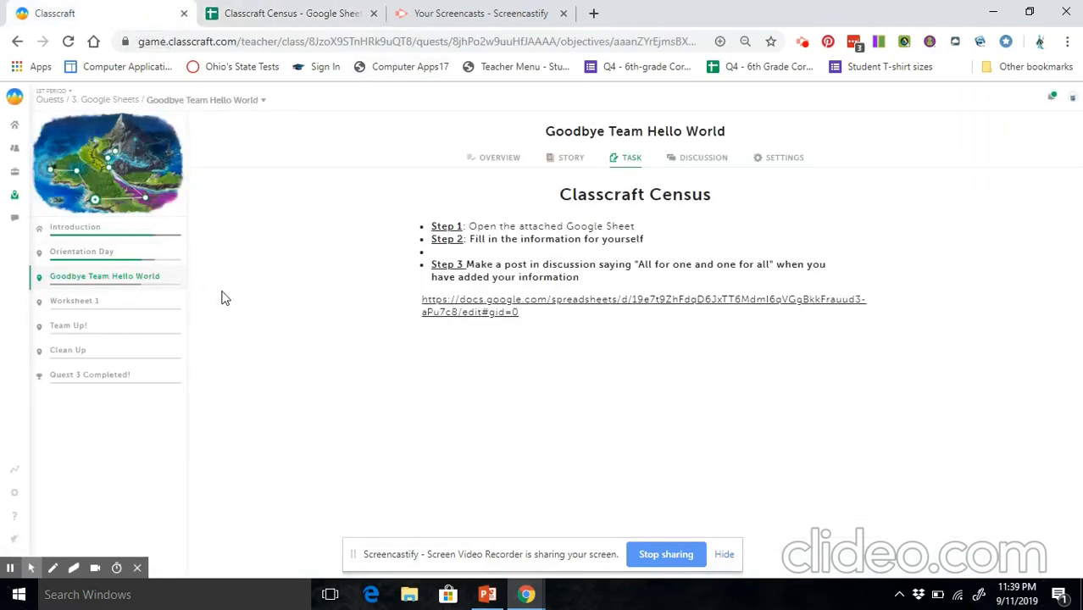
pyautogui.click(113, 313)
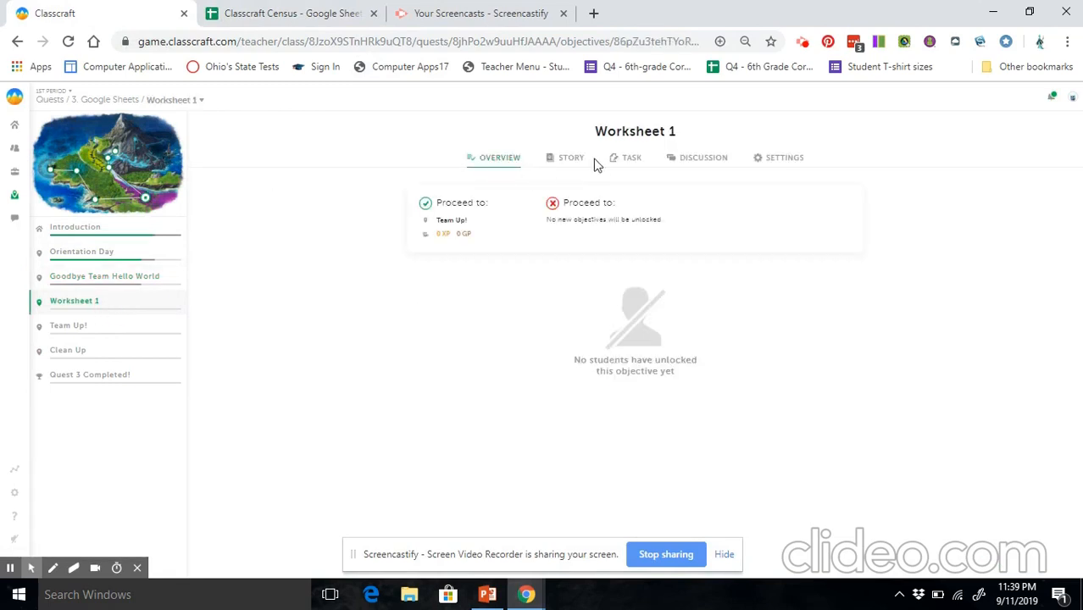
pyautogui.click(626, 159)
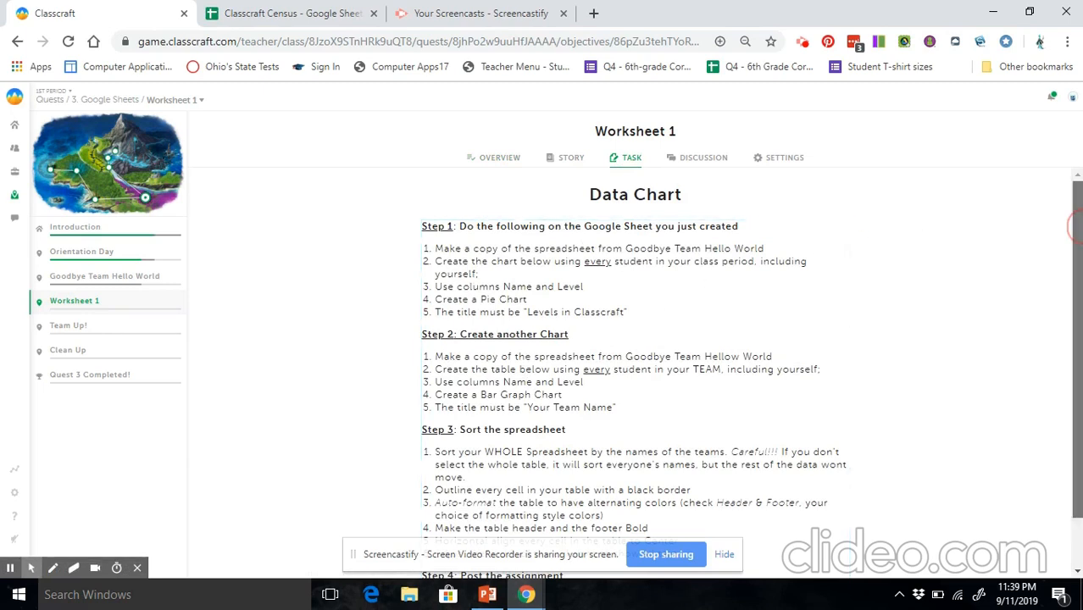
pyautogui.moveTo(1076, 229)
pyautogui.mouseDown()
pyautogui.moveTo(1079, 280)
pyautogui.moveTo(1077, 239)
pyautogui.mouseUp()
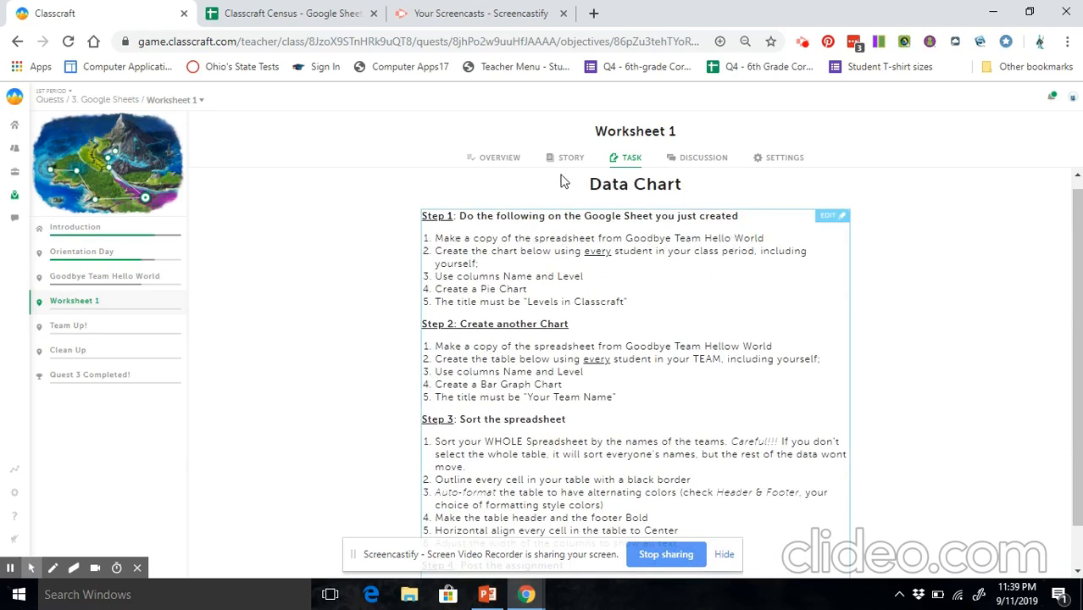
# Make a copy of the Classcraft Census spreadsheet in My Drive, adding the owner's surname to the default copy name.
pyautogui.click(288, 17)
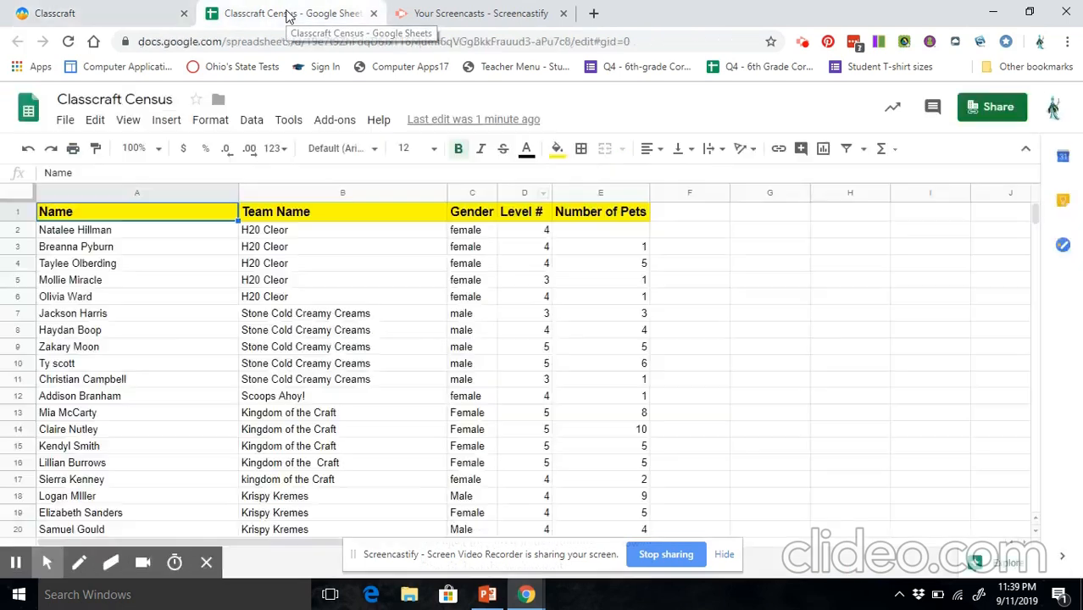
pyautogui.click(66, 120)
pyautogui.click(92, 264)
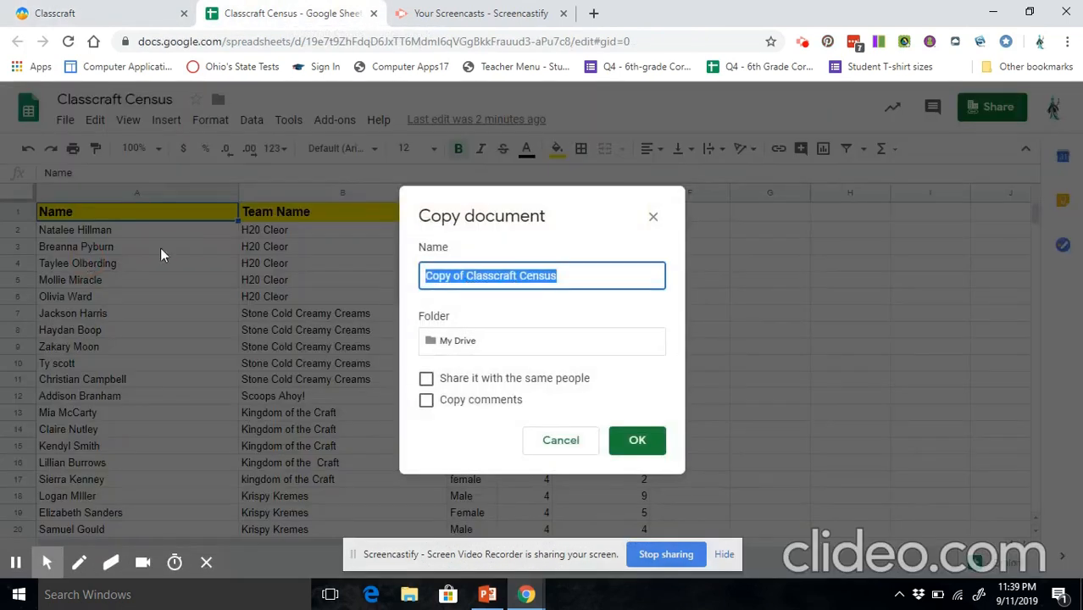
pyautogui.click(568, 272)
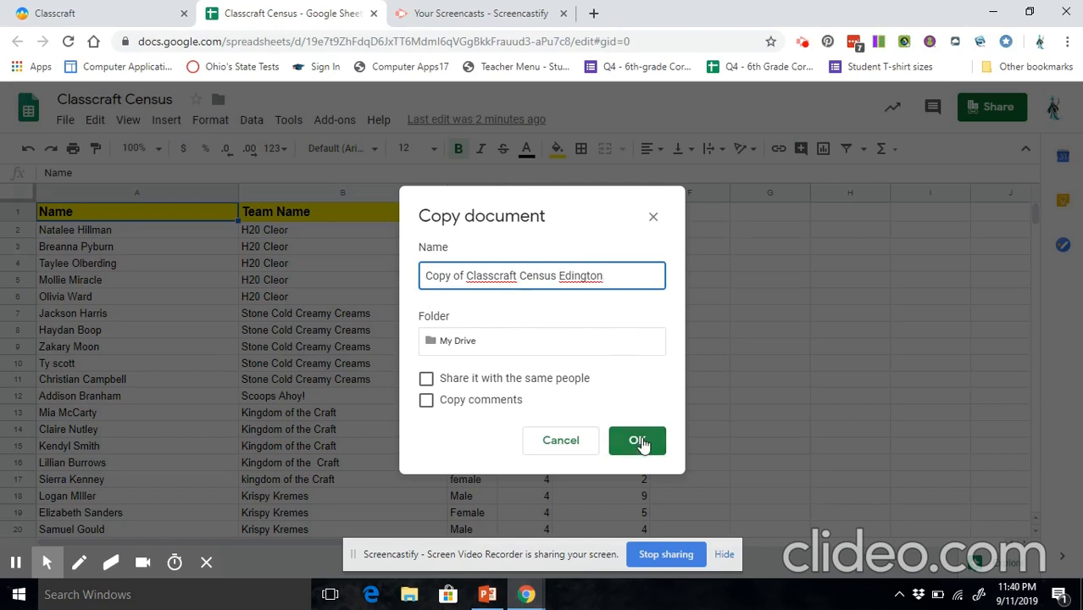
pyautogui.click(639, 441)
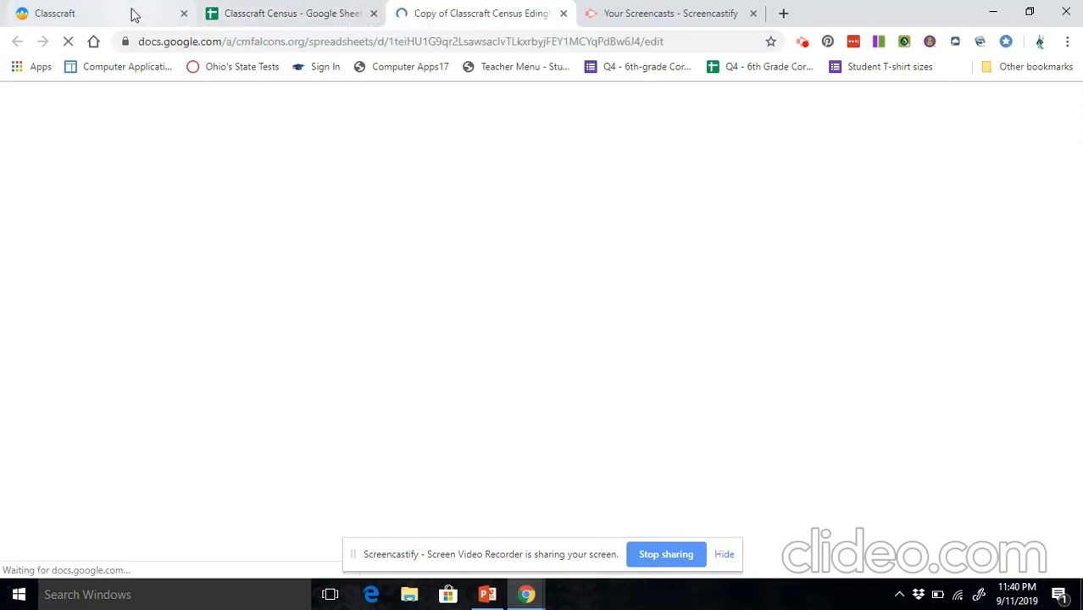
# Check the pie chart requirements in the Worksheet 1 task, returning to the copied census spreadsheet.
pyautogui.click(72, 12)
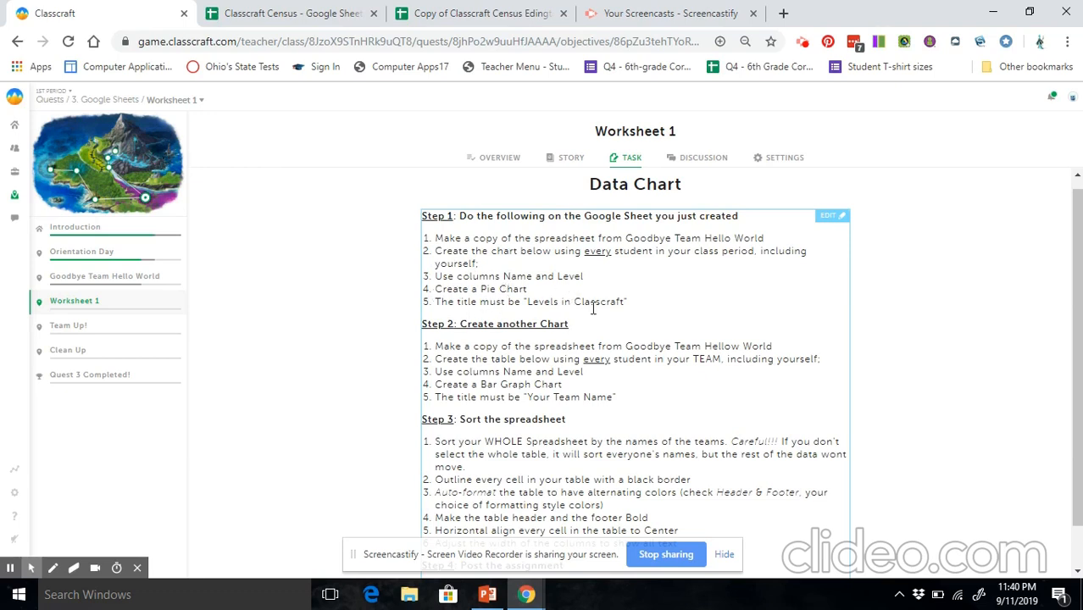
pyautogui.click(444, 13)
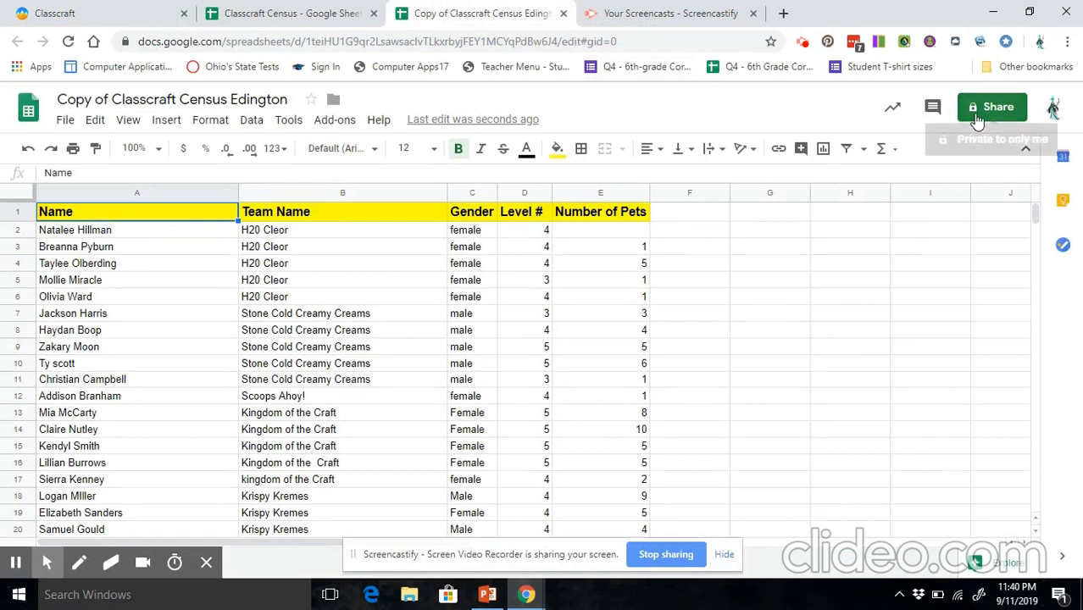
pyautogui.click(976, 112)
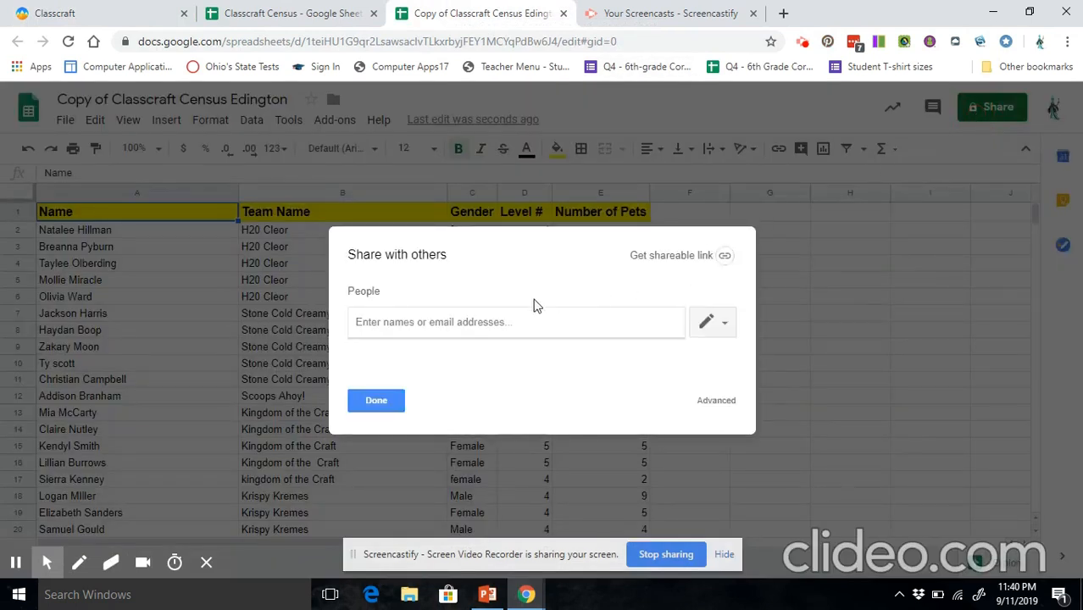
pyautogui.click(485, 322)
pyautogui.write('kathleen')
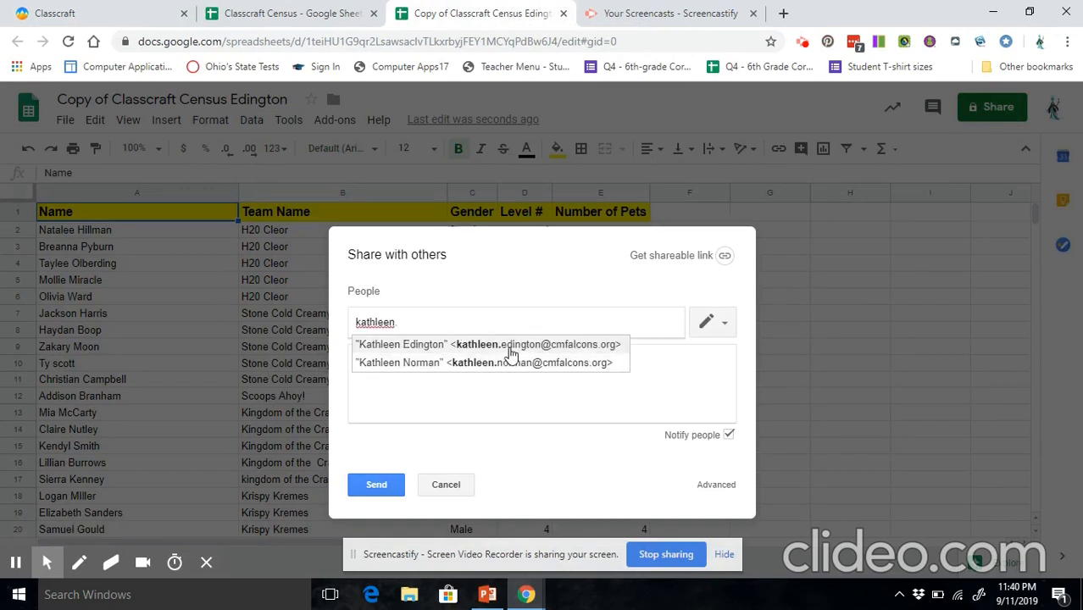
pyautogui.click(446, 484)
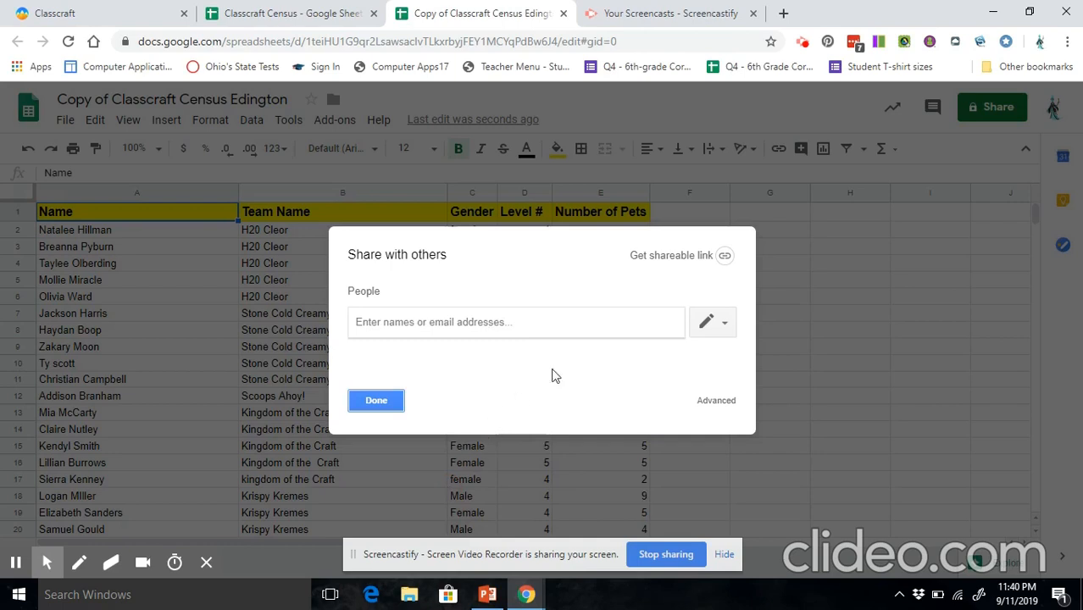
pyautogui.click(381, 405)
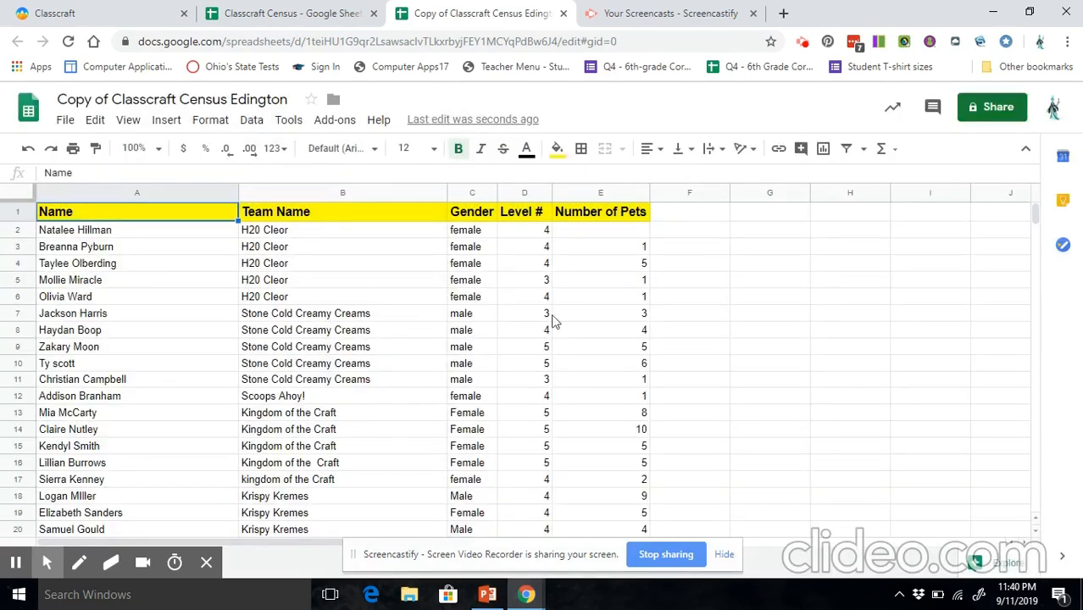
# Insert a chart based on the Name and Level # columns of the copied census sheet.
pyautogui.click(170, 194)
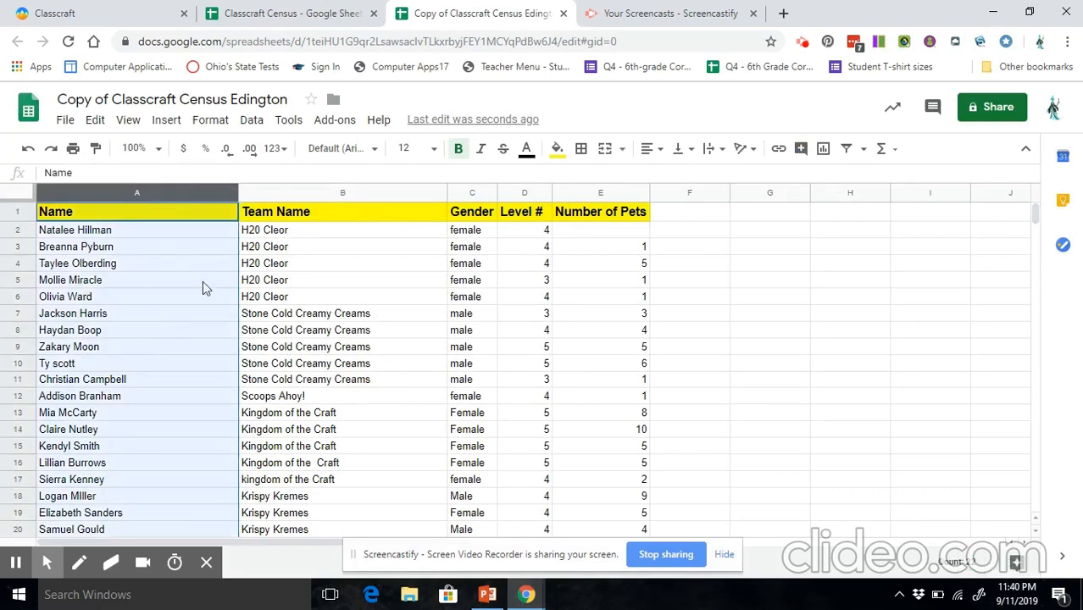
pyautogui.keyDown('ctrl'); pyautogui.click(506, 193); pyautogui.keyUp('ctrl')
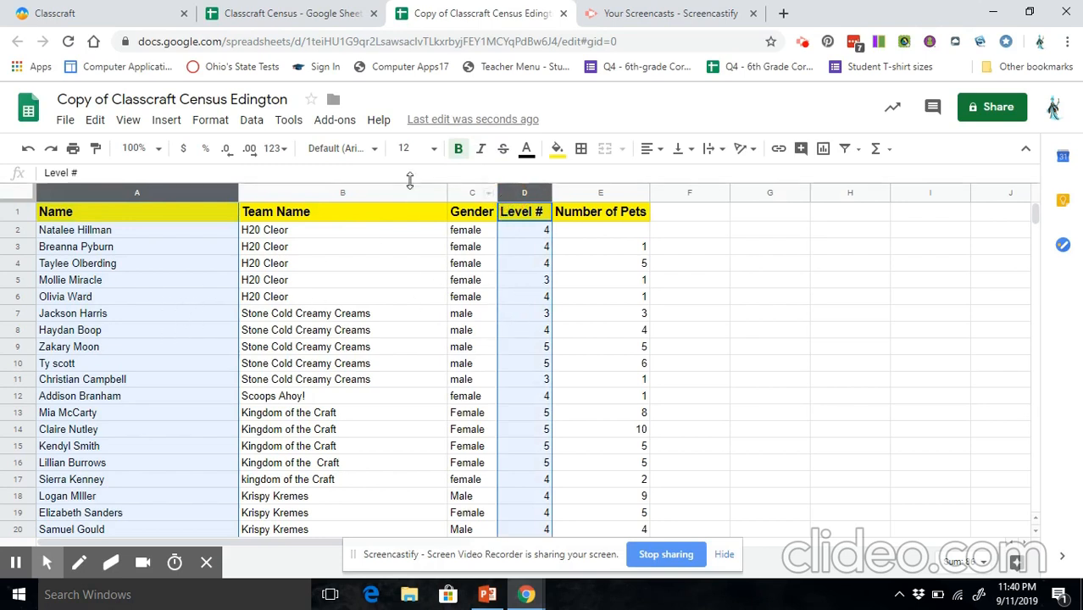
pyautogui.click(166, 120)
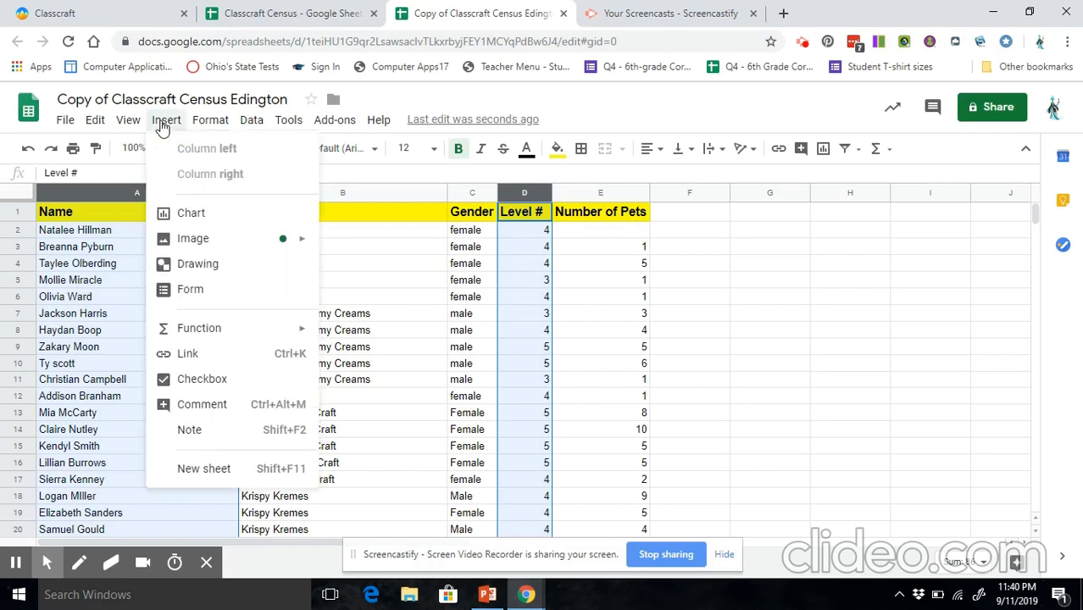
pyautogui.click(189, 212)
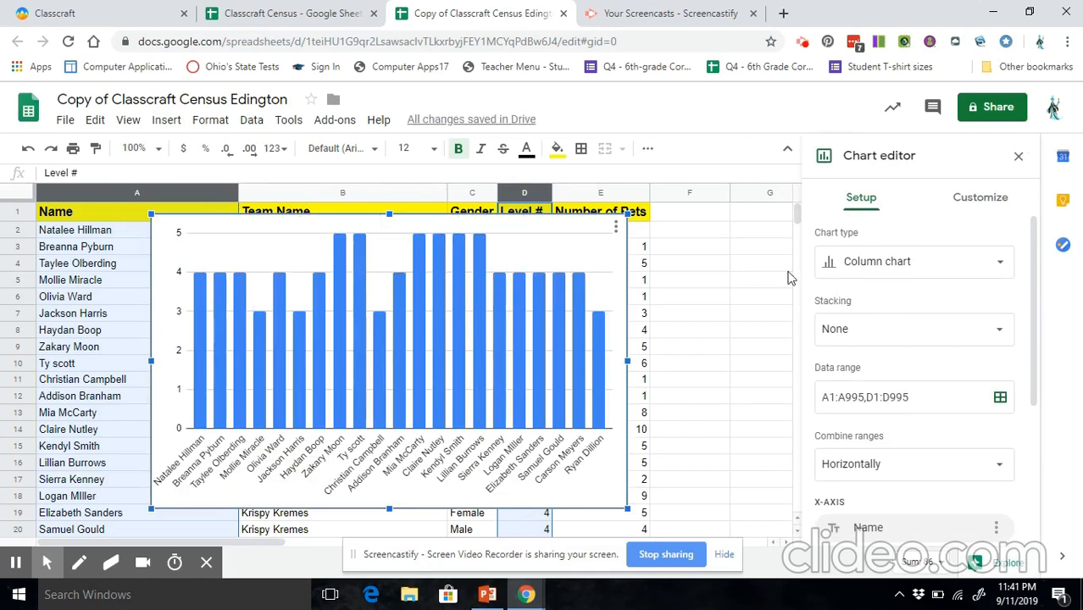
# Try the doughnut chart and the standard pie chart types on the inserted chart.
pyautogui.click(918, 269)
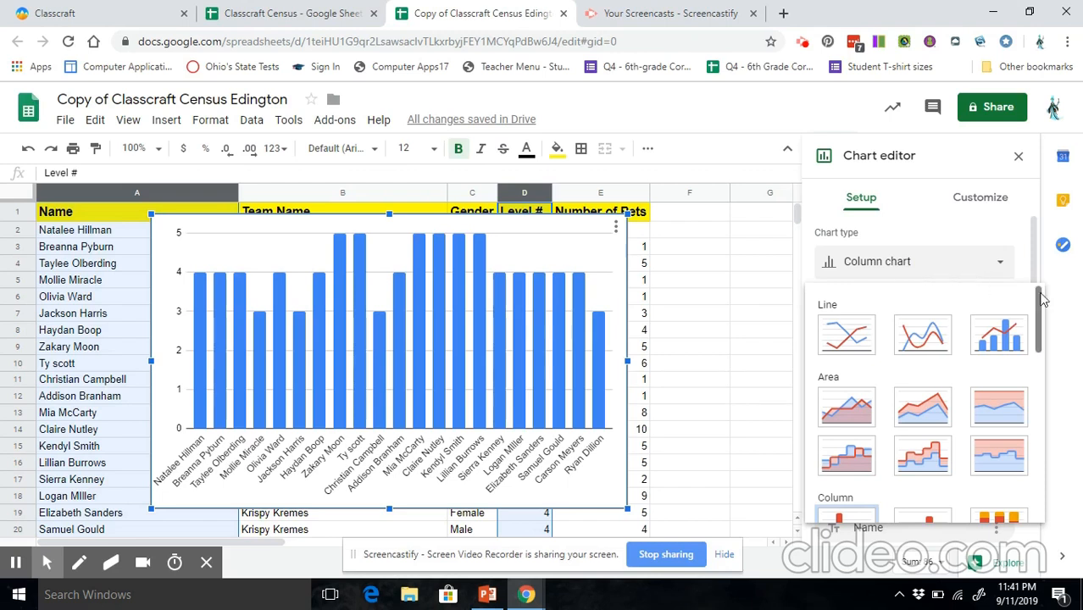
pyautogui.moveTo(1037, 307); pyautogui.dragTo(1041, 407)
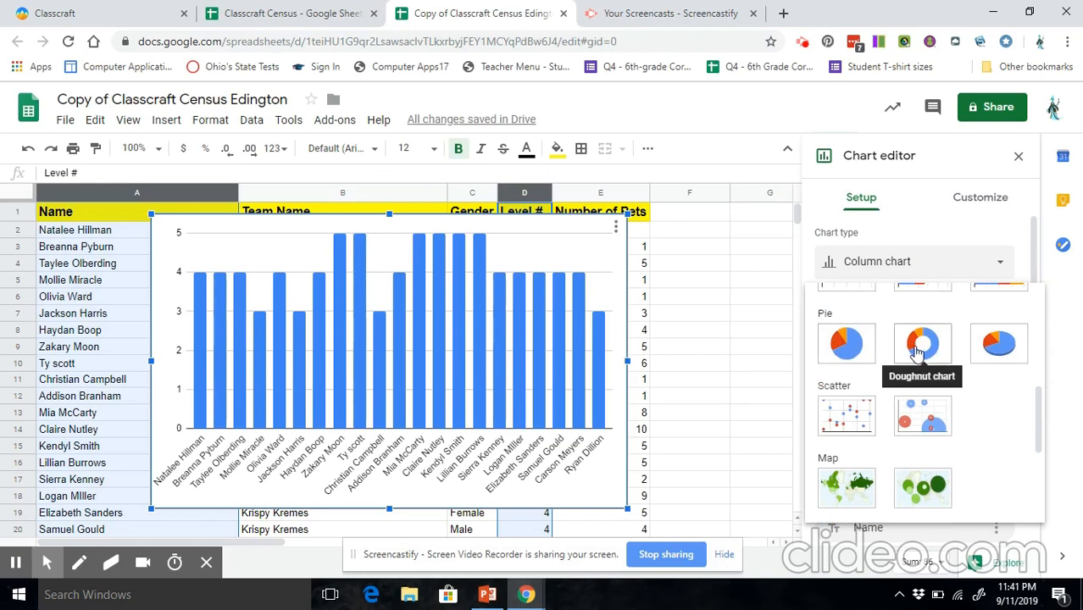
pyautogui.click(922, 346)
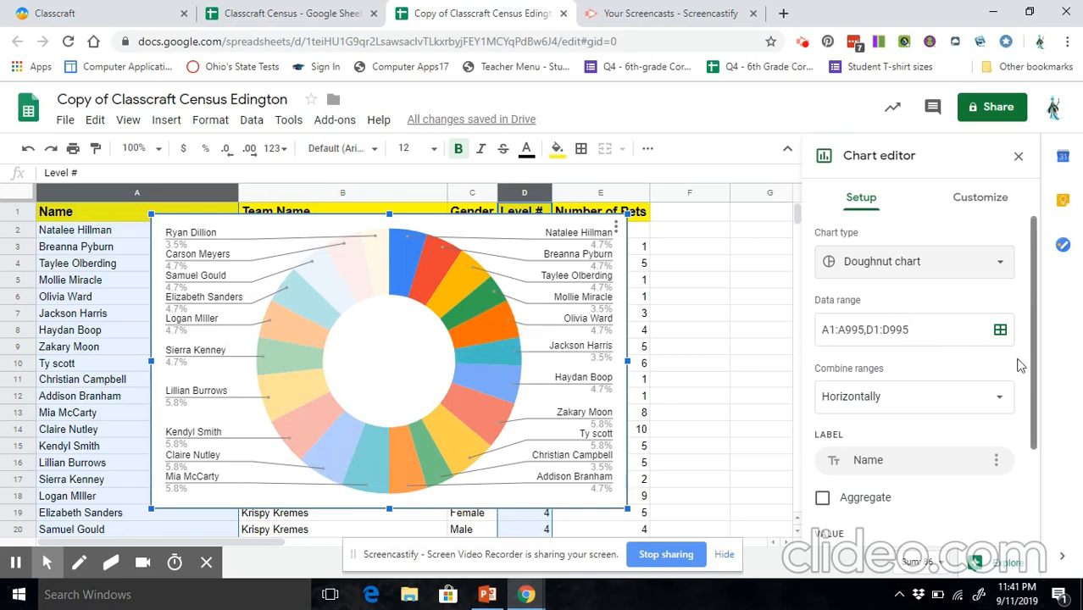
pyautogui.click(948, 280)
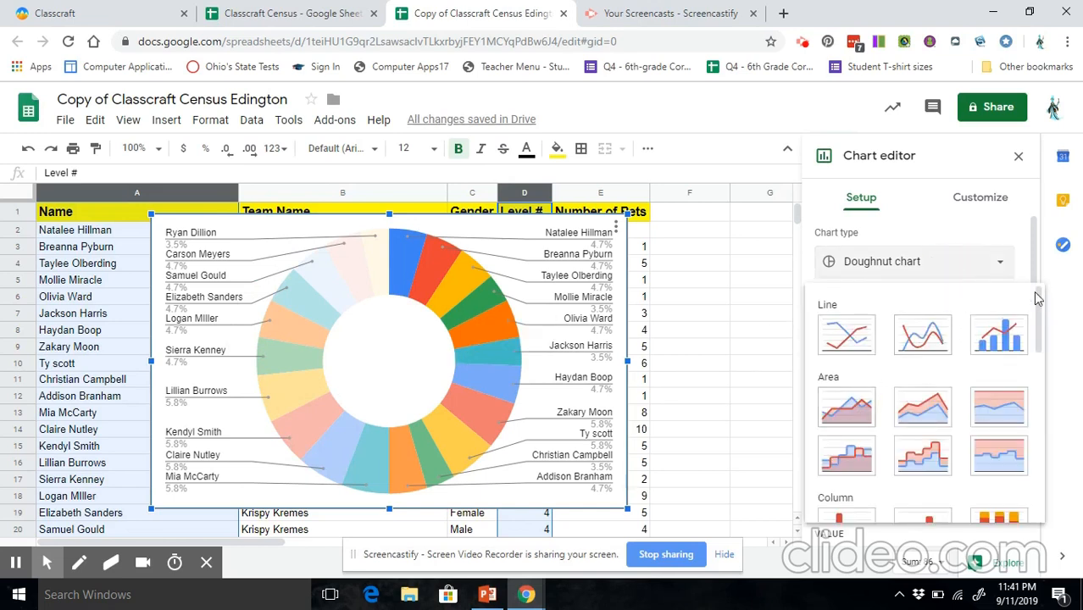
pyautogui.moveTo(1041, 311); pyautogui.dragTo(1044, 398)
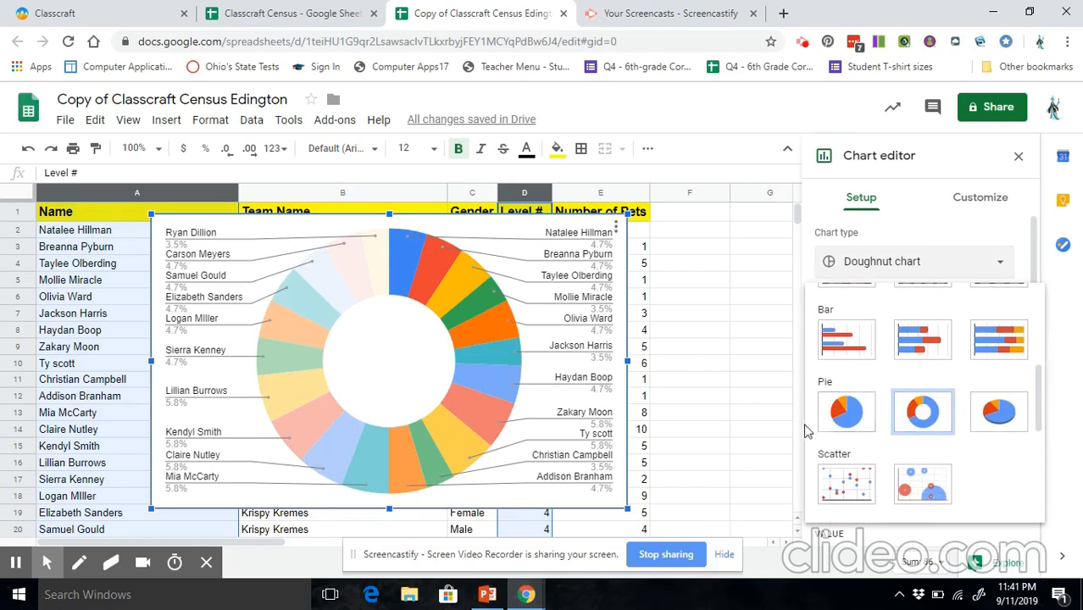
pyautogui.click(866, 412)
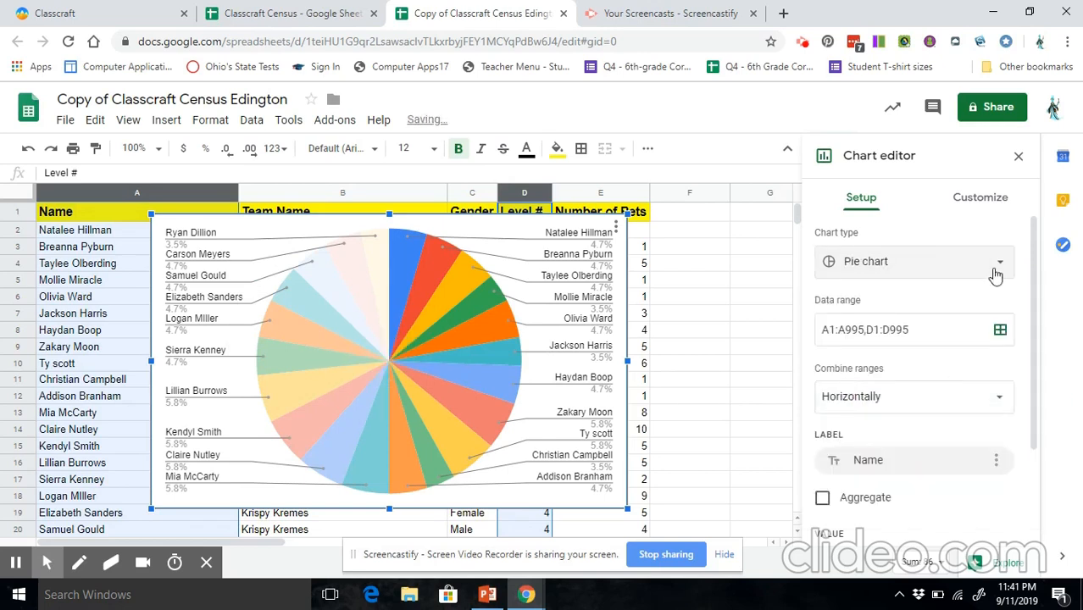
# Change the chart type to 3D pie chart.
pyautogui.click(993, 273)
pyautogui.moveTo(1041, 316); pyautogui.dragTo(1043, 394)
pyautogui.click(1000, 414)
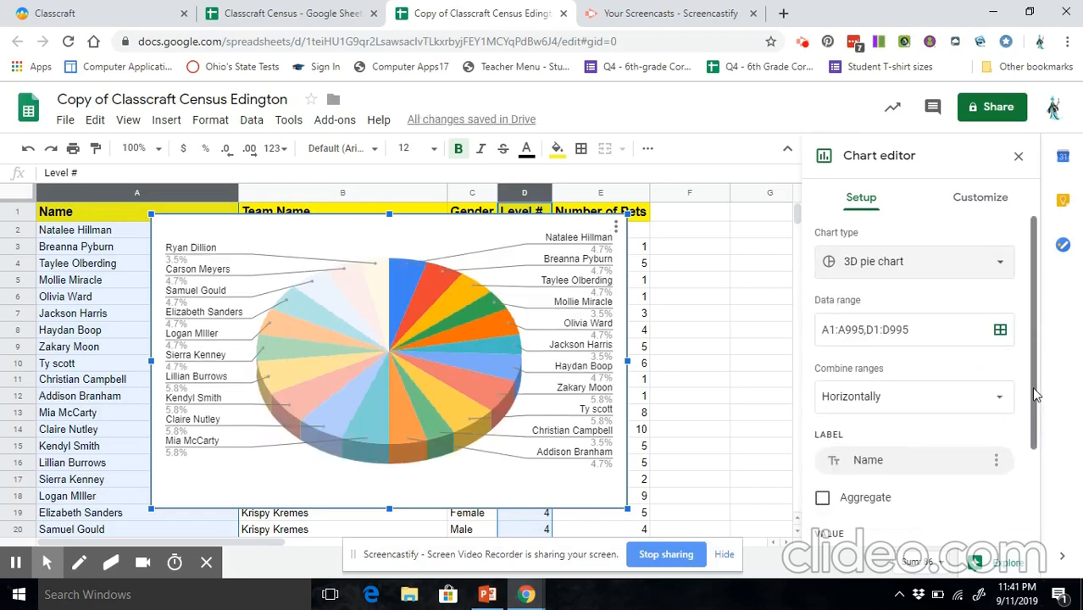
# Set the pie chart's title to "Levels in Classcraft".
pyautogui.click(987, 209)
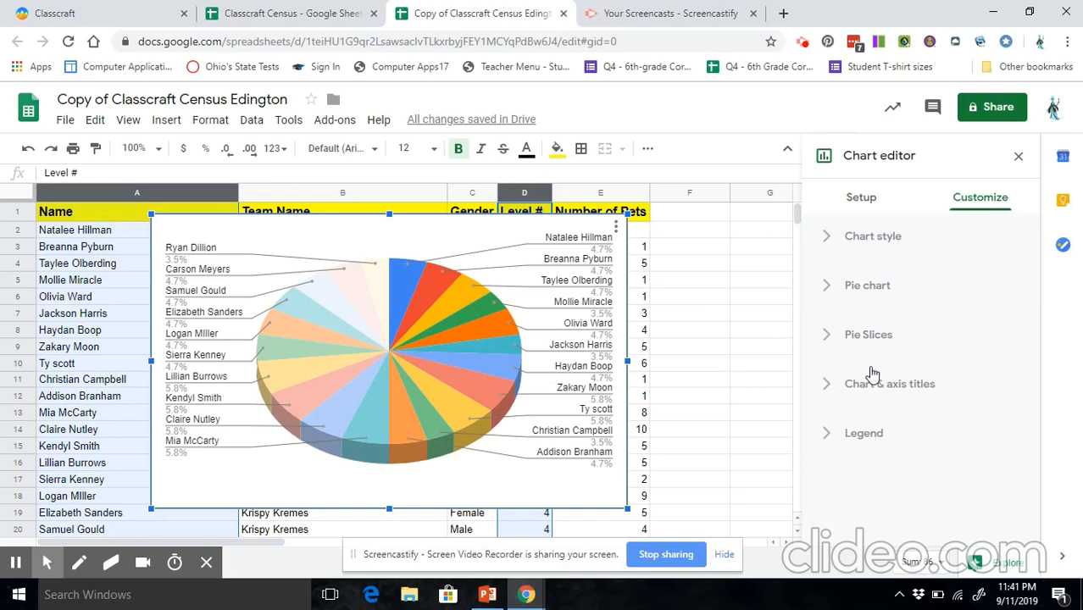
pyautogui.click(888, 394)
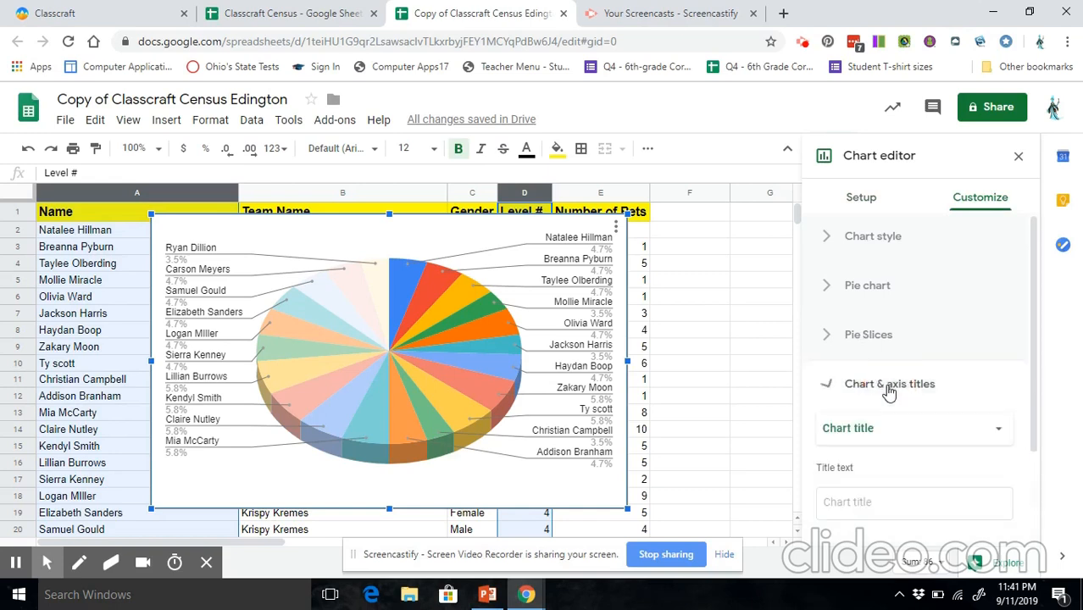
pyautogui.click(932, 501)
pyautogui.write('Levels in Class')
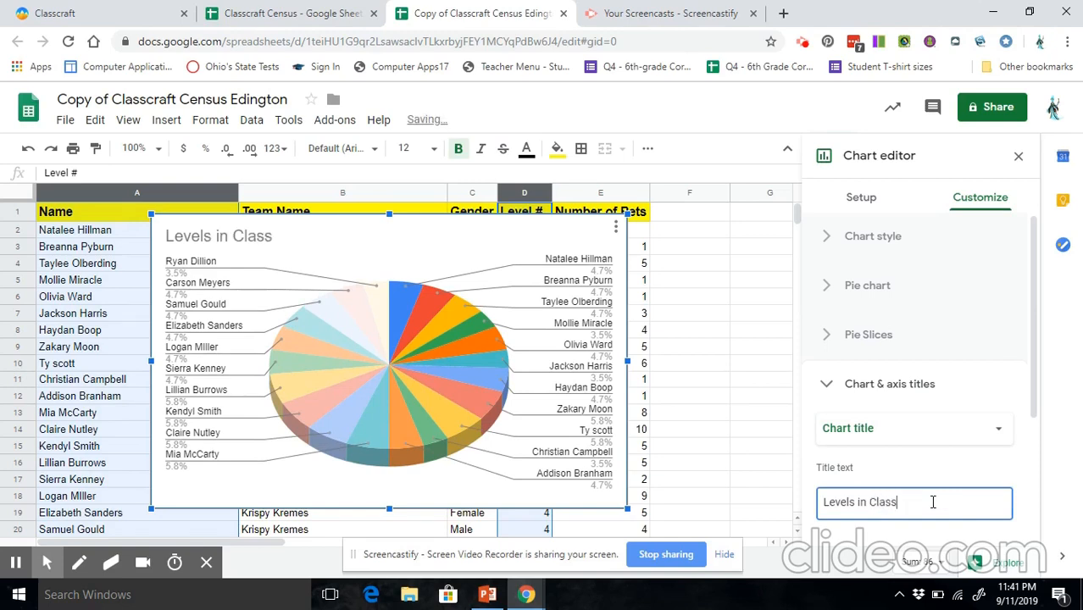
pyautogui.write('t')
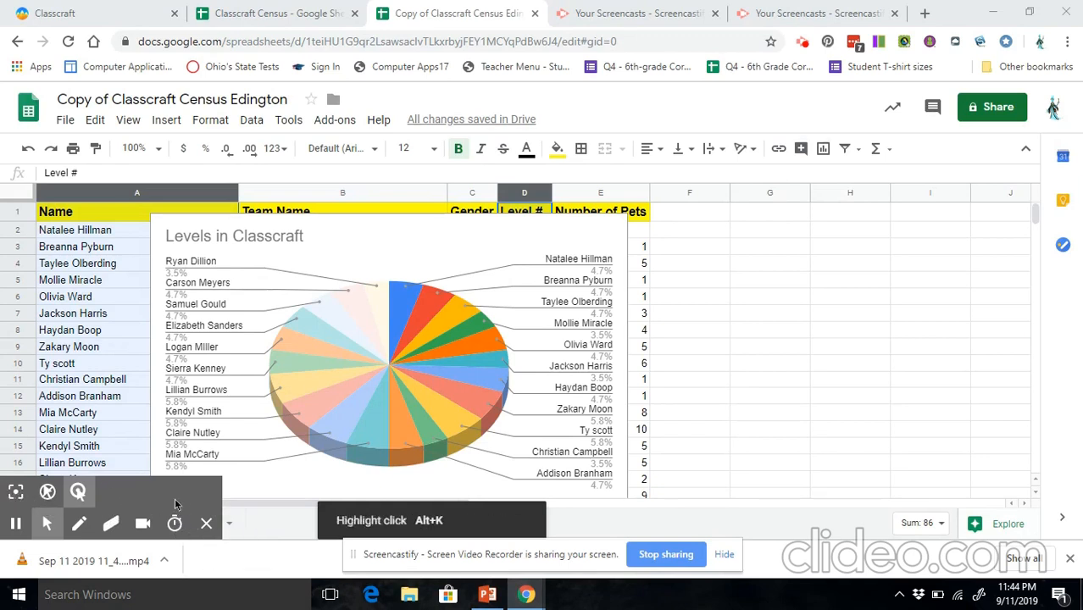
# View the blank Sheet3 and return to Sheet1 with the pie chart.
pyautogui.click(235, 533)
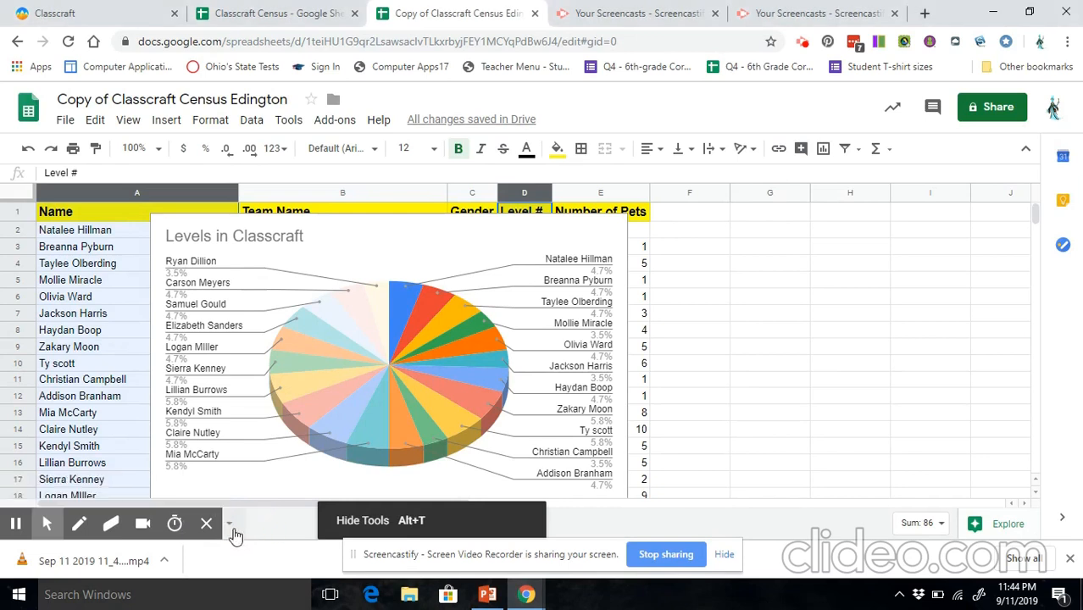
pyautogui.click(235, 533)
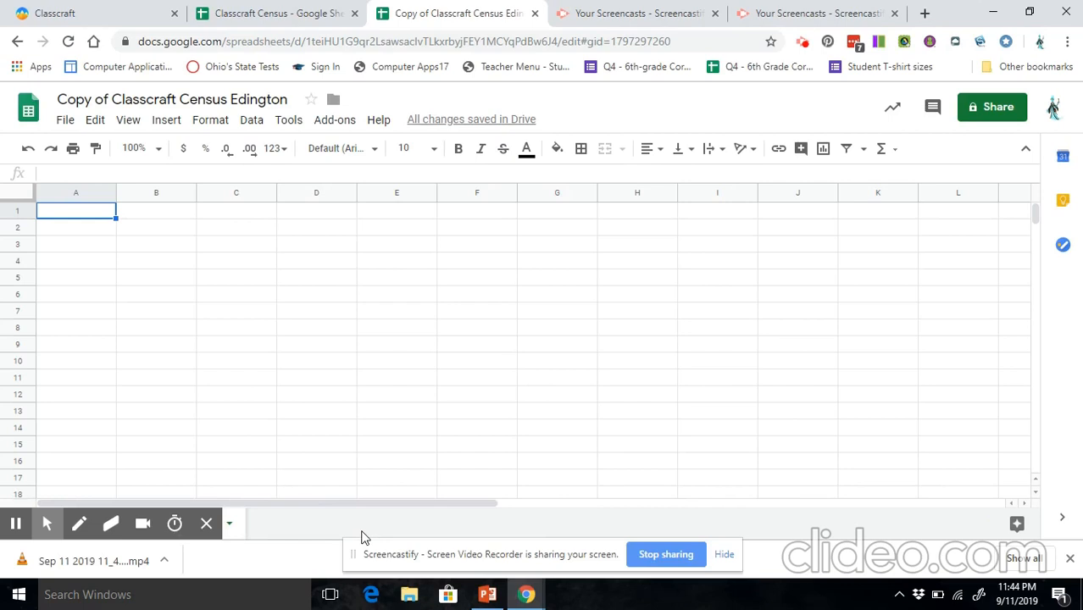
pyautogui.click(205, 523)
pyautogui.click(123, 524)
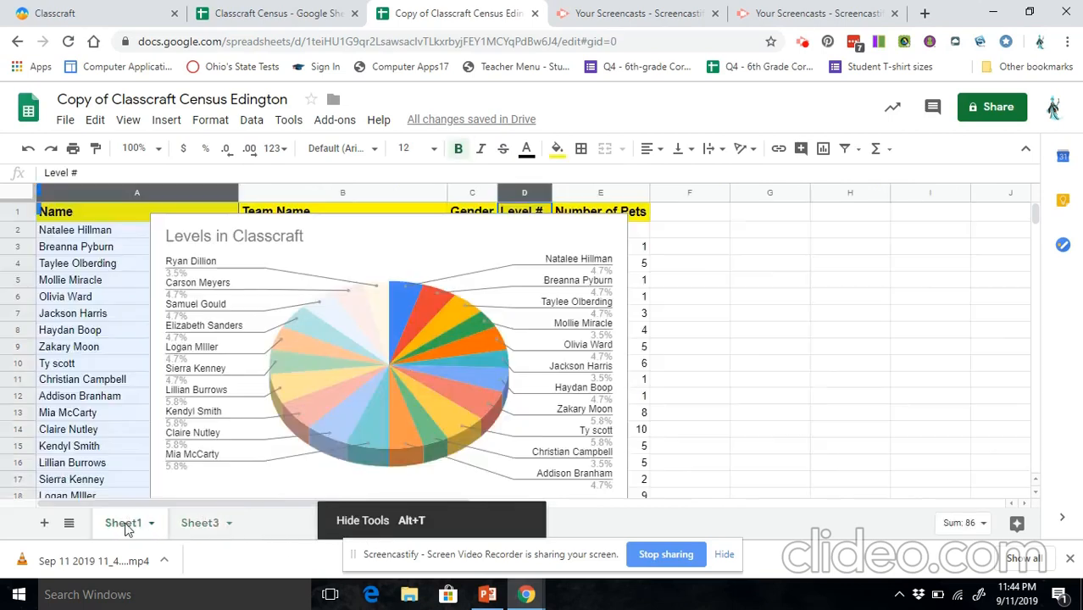
# Try to copy the "Levels in Classcraft" pie chart from Sheet1 into Sheet3.
pyautogui.click(232, 264)
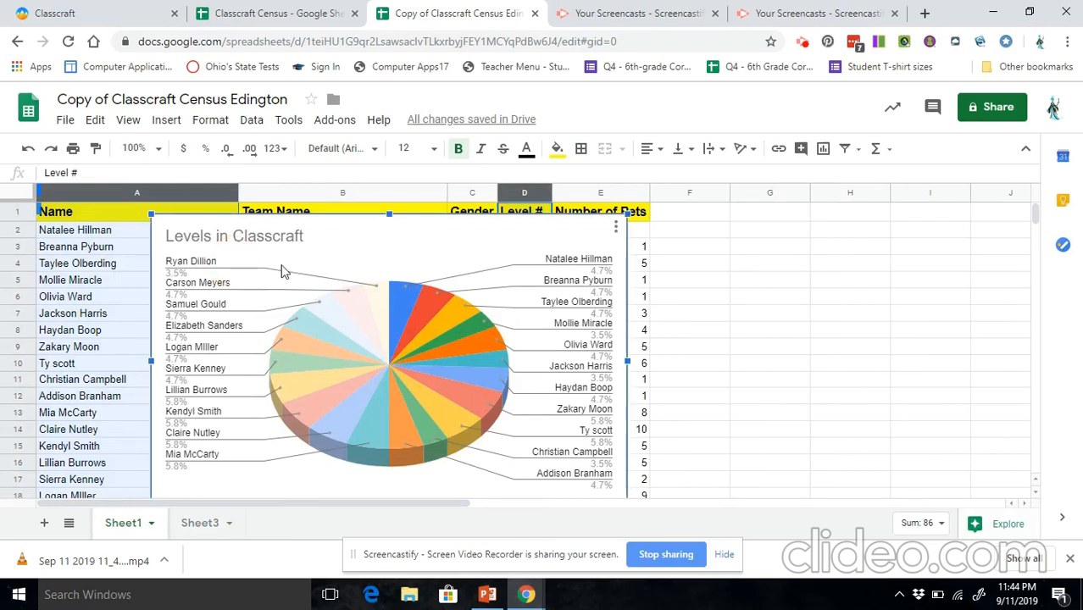
pyautogui.click(192, 534)
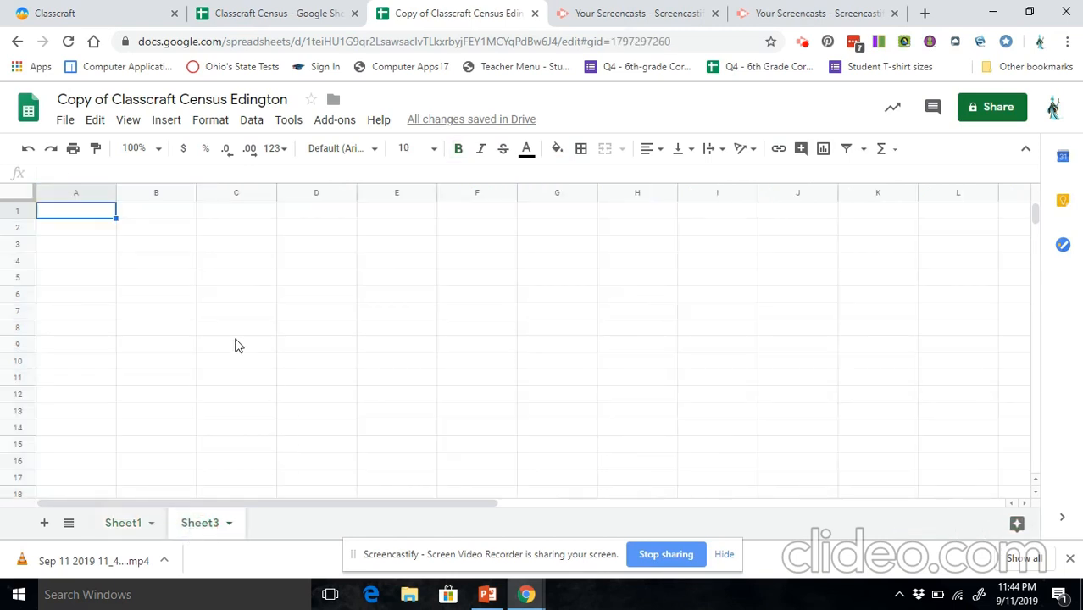
pyautogui.hotkey('ctrl', 'v')
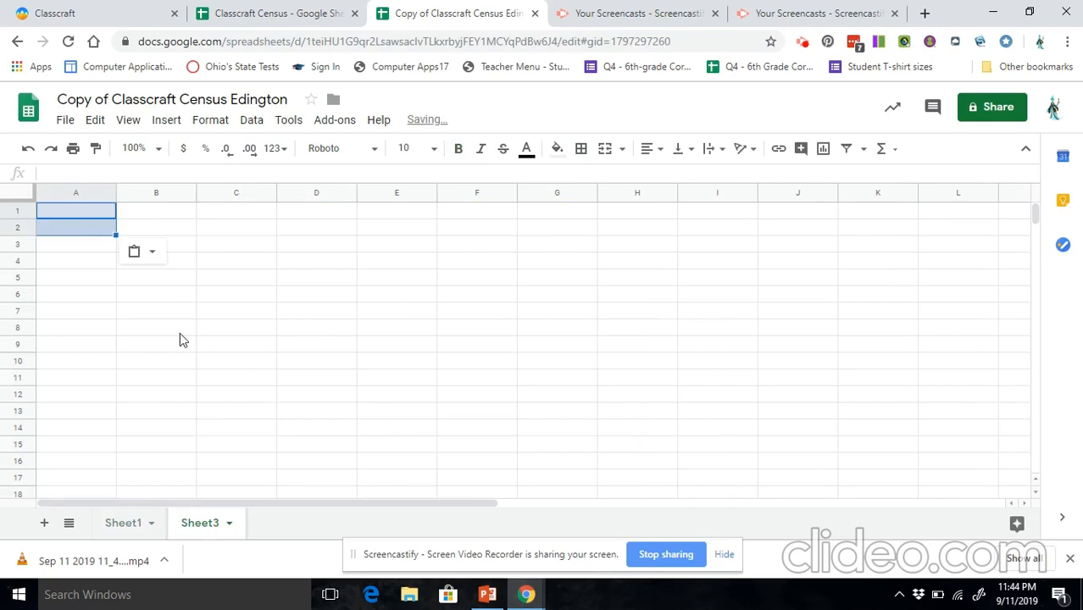
# Copy the "Levels in Classcraft" pie chart from Sheet1 and paste it into Sheet3.
pyautogui.click(128, 523)
pyautogui.click(221, 390)
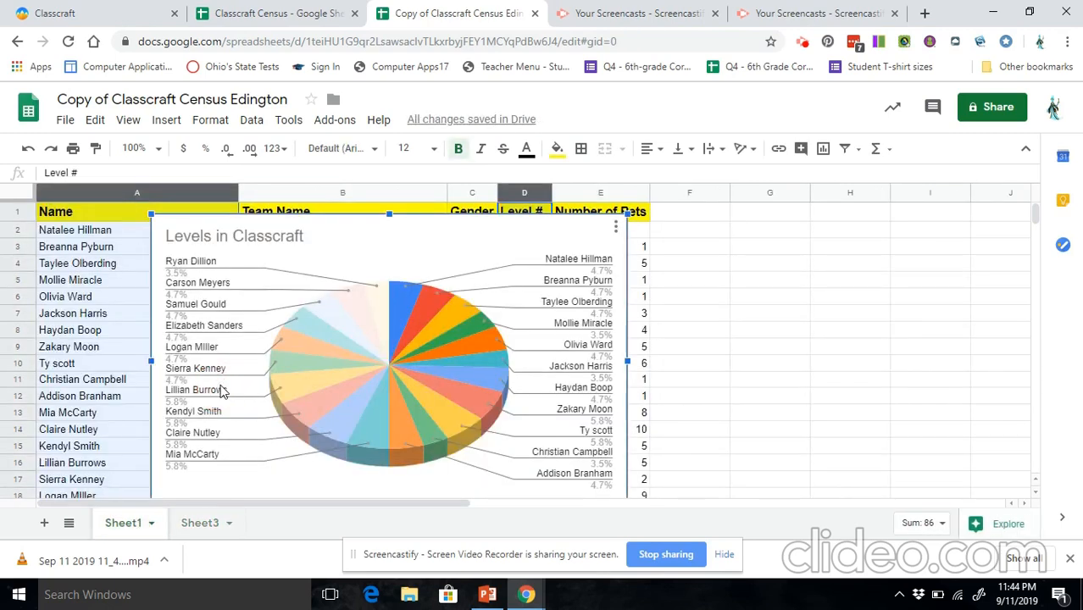
pyautogui.hotkey('ctrl', 'c')
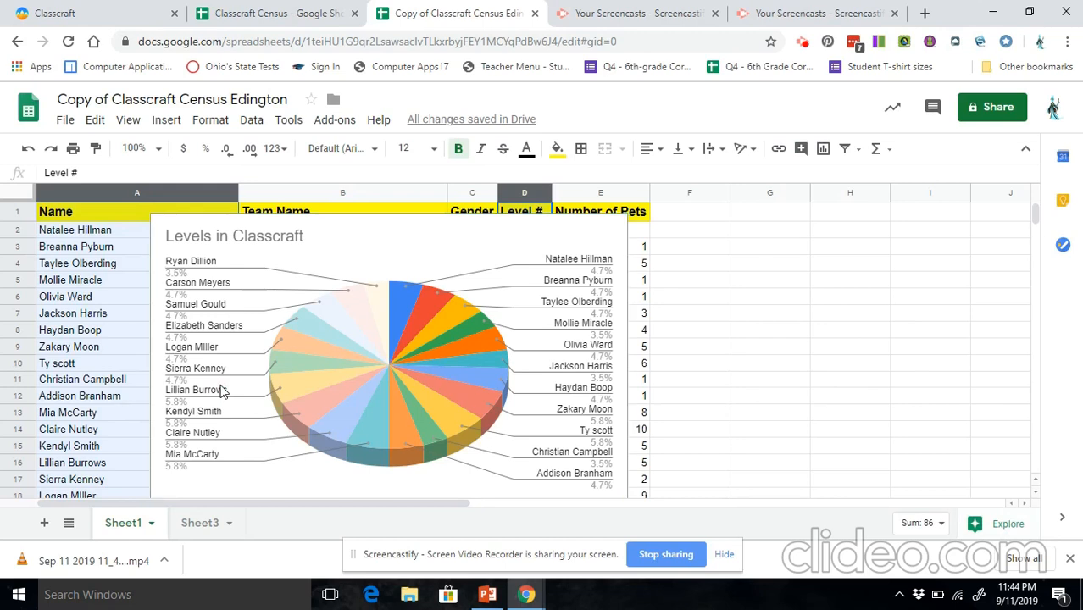
pyautogui.click(193, 522)
pyautogui.click(217, 395)
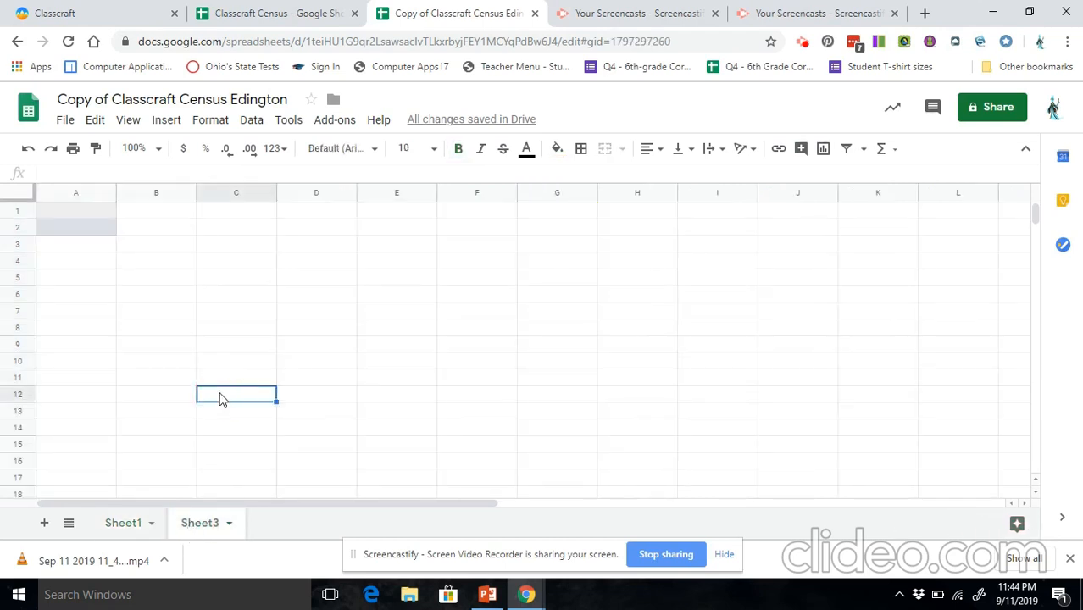
pyautogui.hotkey('ctrl', 'v')
# Move one pasted pie chart on Sheet3 over columns A to F and delete the overlapping duplicate.
pyautogui.moveTo(417, 262); pyautogui.dragTo(122, 268)
pyautogui.click(582, 268)
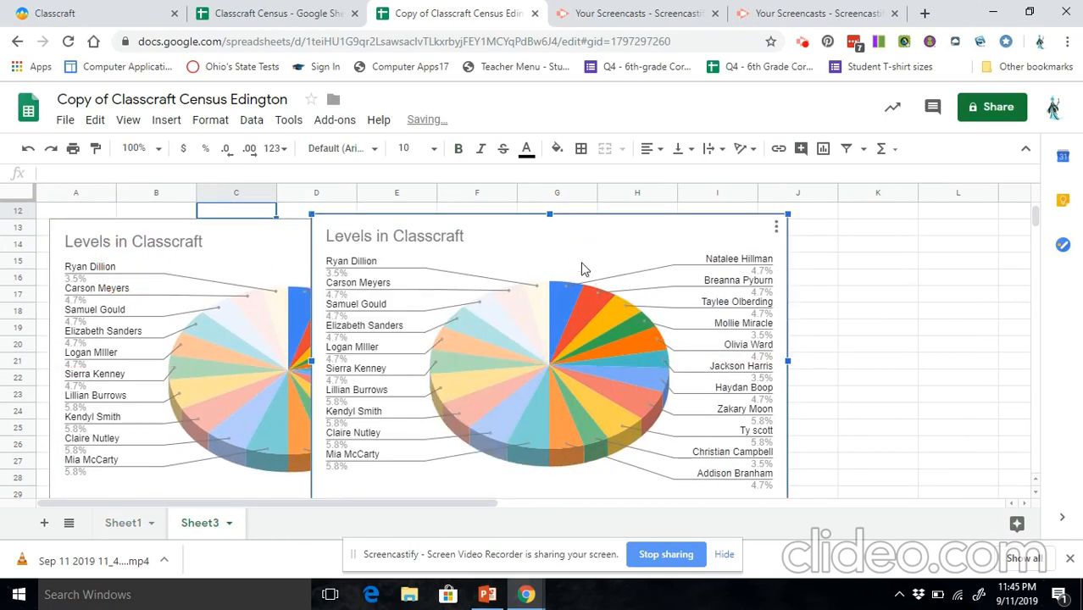
pyautogui.press('Delete')
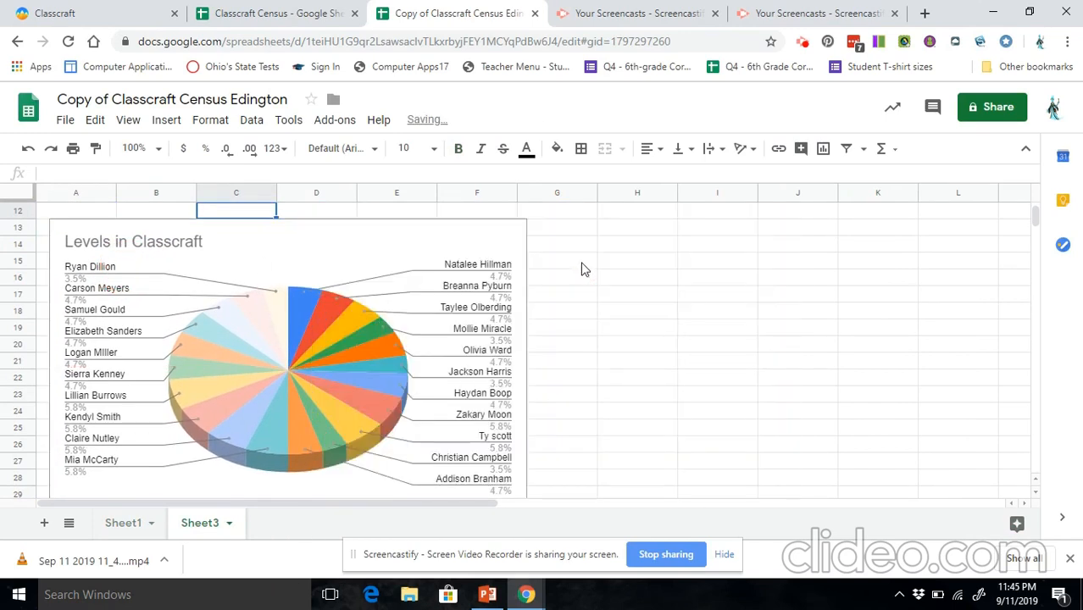
# Delete the original pie chart from Sheet1.
pyautogui.click(123, 522)
pyautogui.click(395, 400)
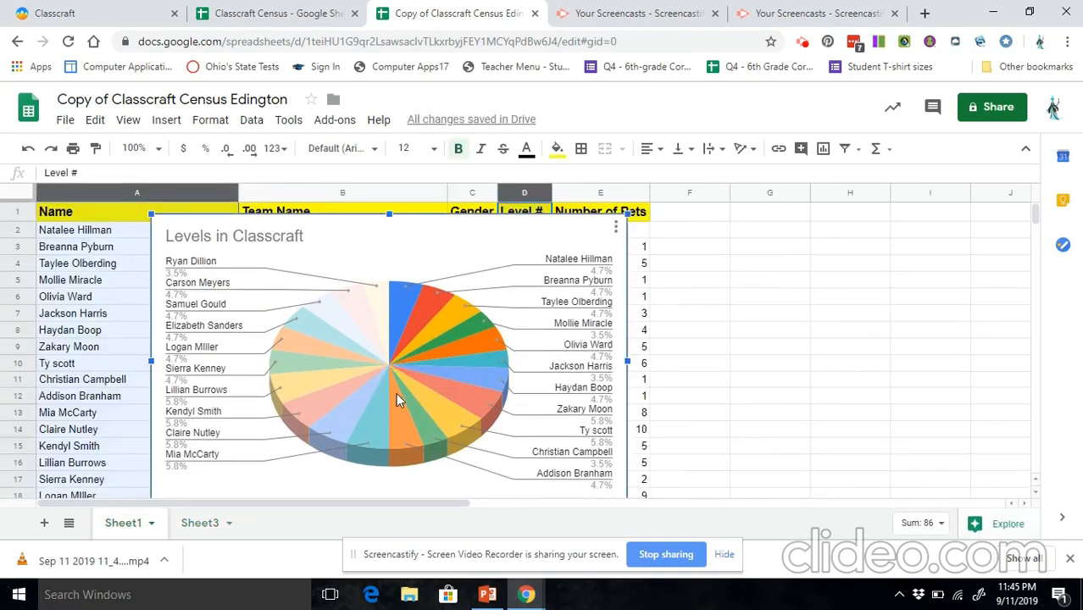
pyautogui.press('Delete')
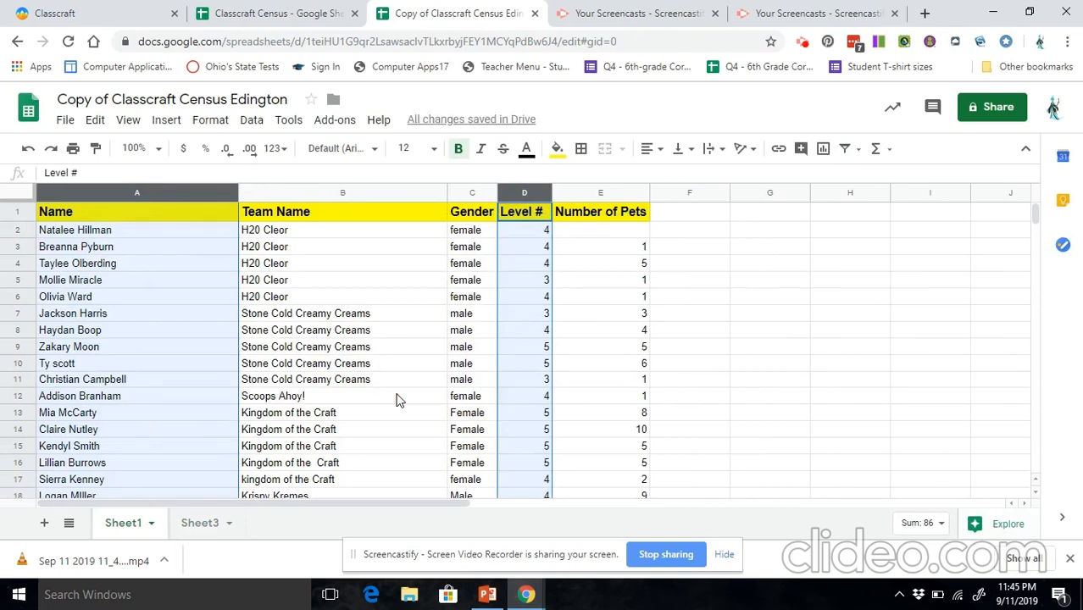
# Review the Data Chart task steps in Classcraft, return to the spreadsheet copy and clear the column selection.
pyautogui.click(126, 12)
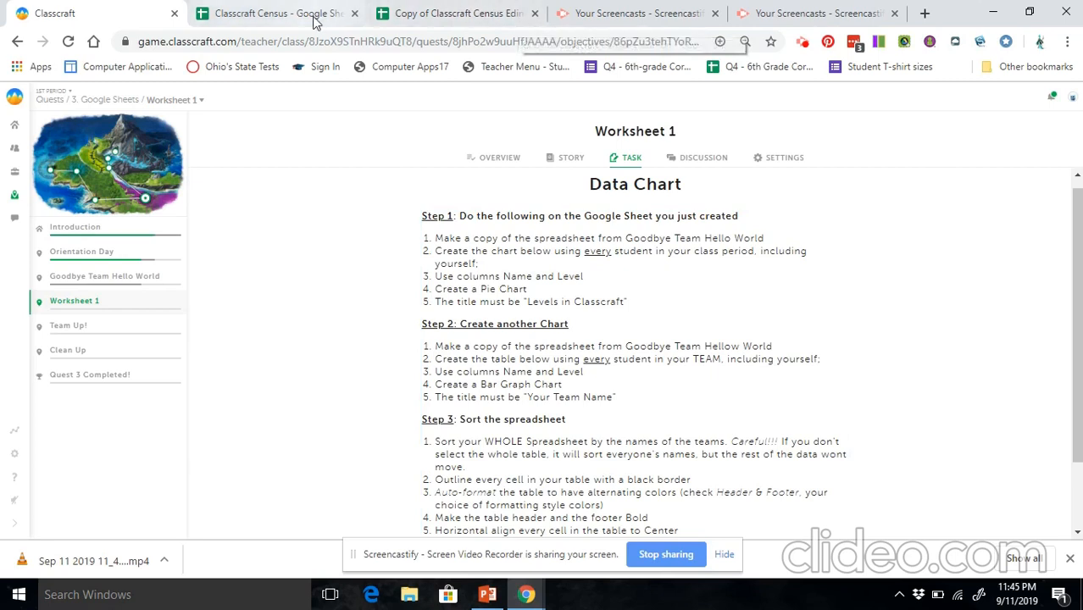
pyautogui.click(434, 24)
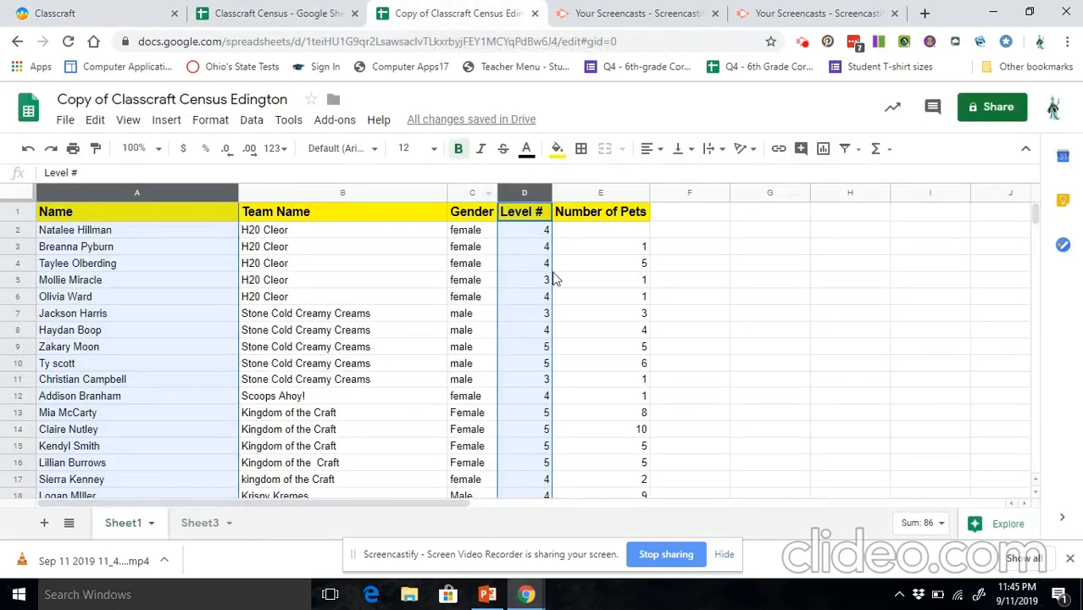
pyautogui.click(792, 304)
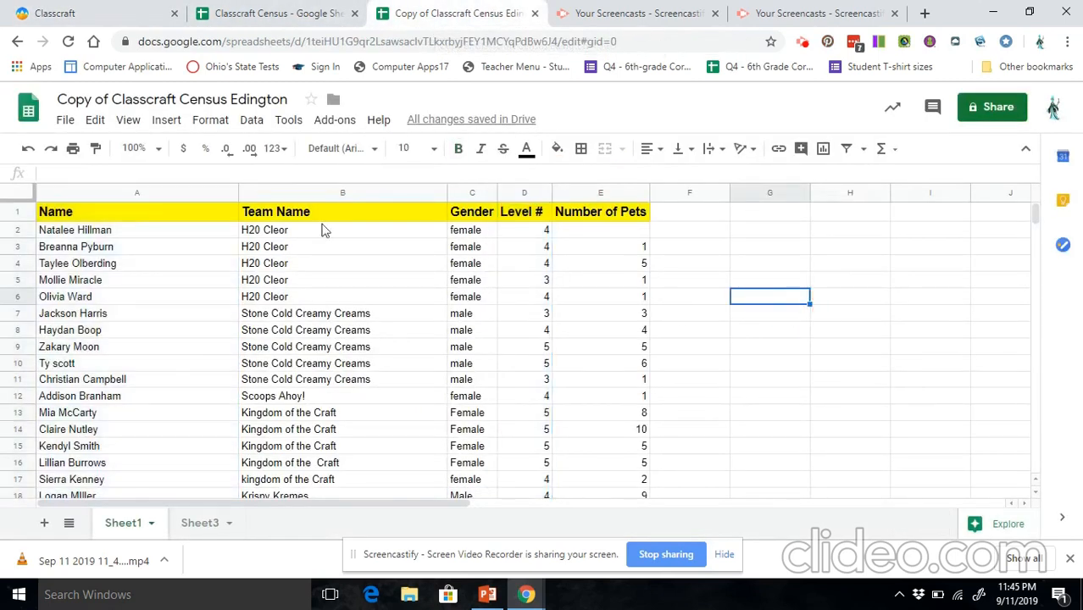
# Try sorting the whole sheet by column A from A to Z and undo the sort.
pyautogui.click(136, 236)
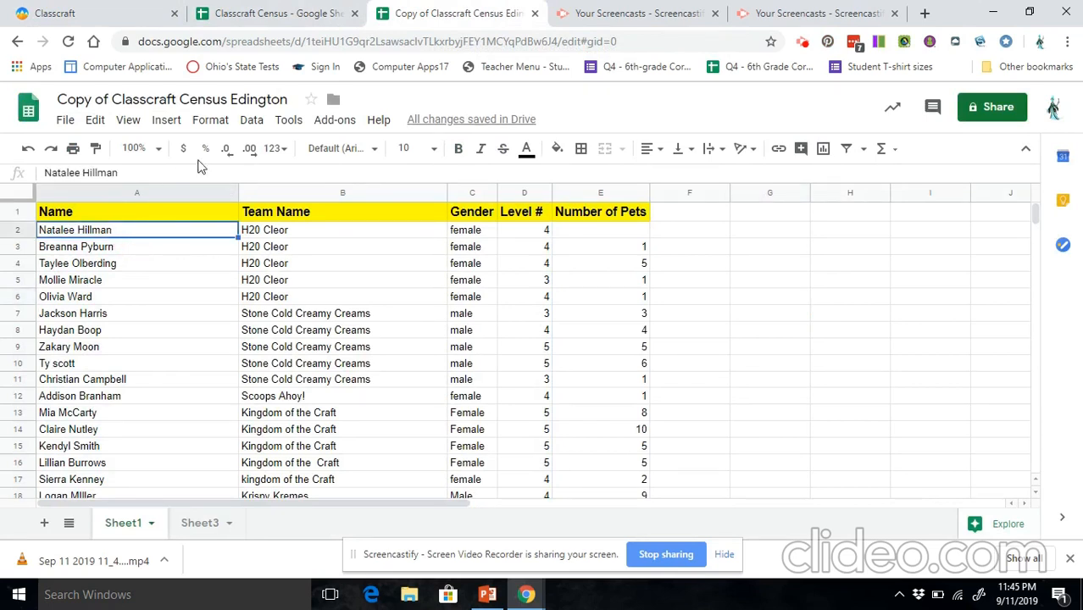
pyautogui.click(252, 121)
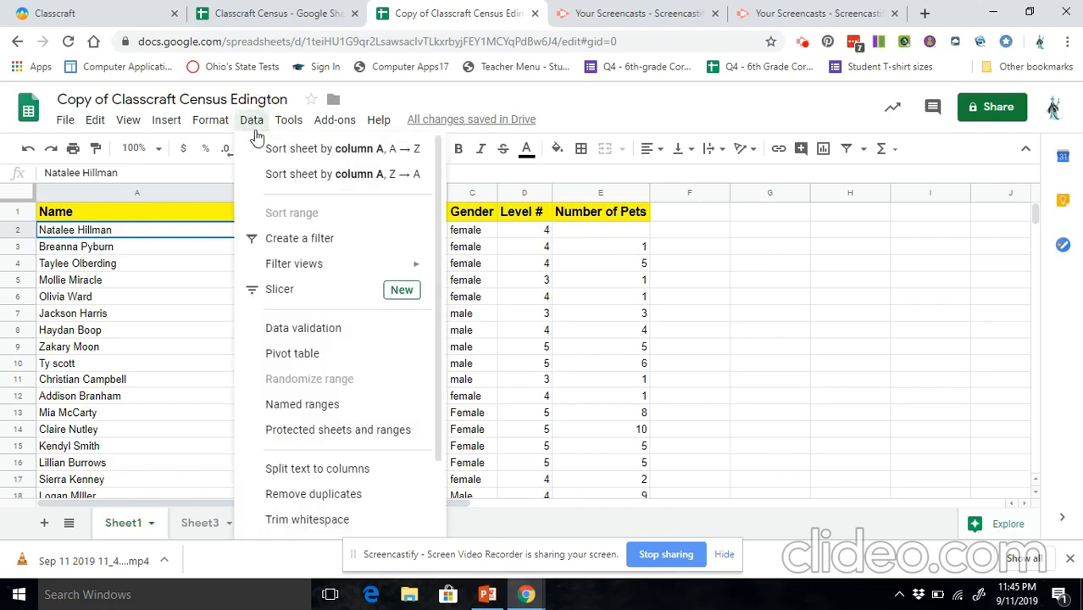
pyautogui.click(269, 153)
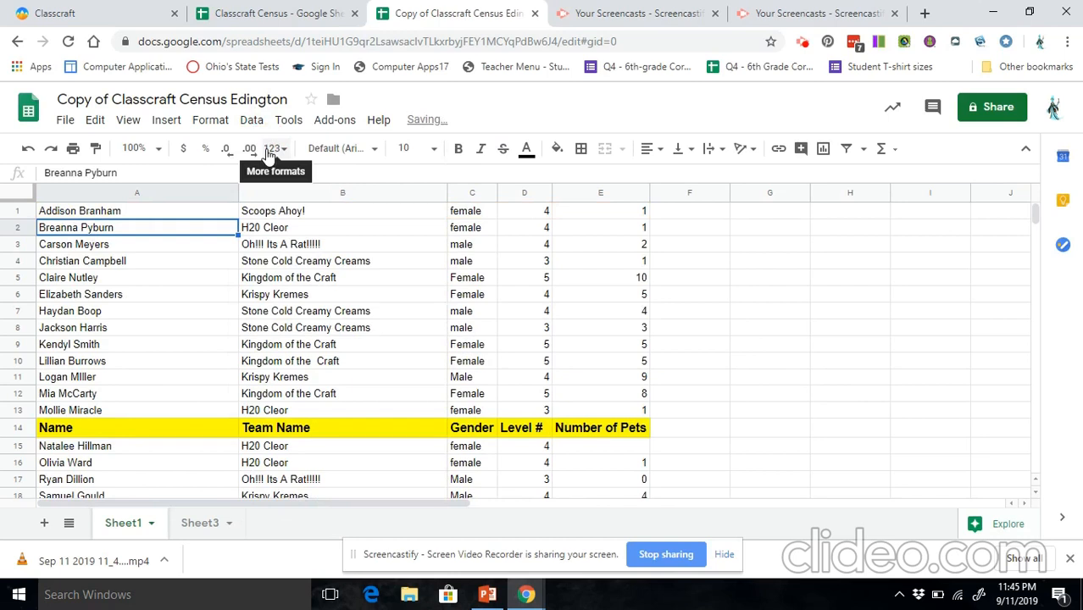
pyautogui.hotkey('ctrl', 'z')
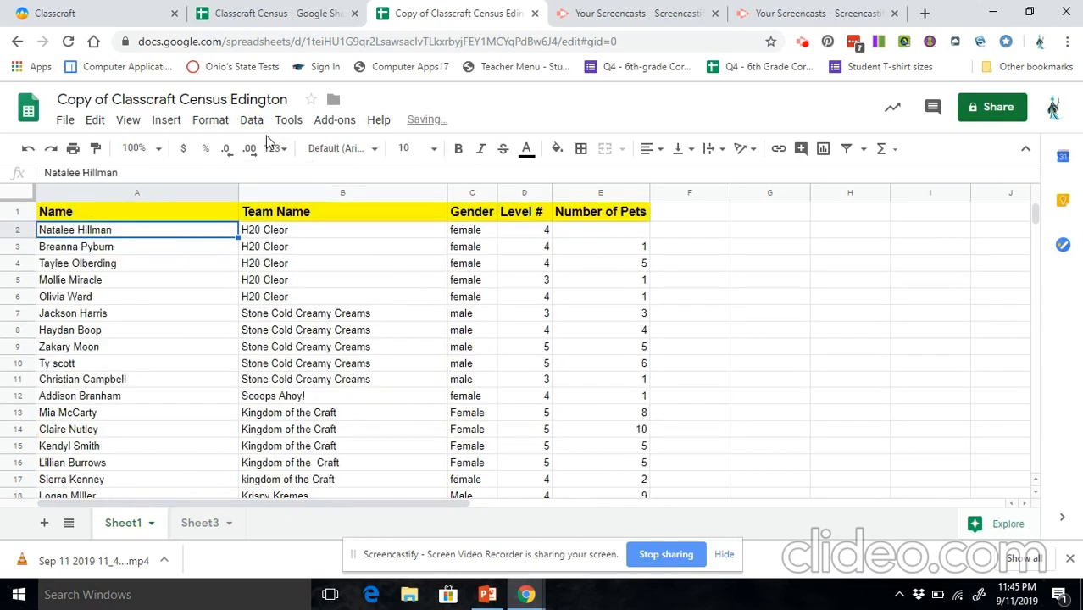
# Sort columns A through E as one range by column B (Team Name), A to Z.
pyautogui.click(286, 194)
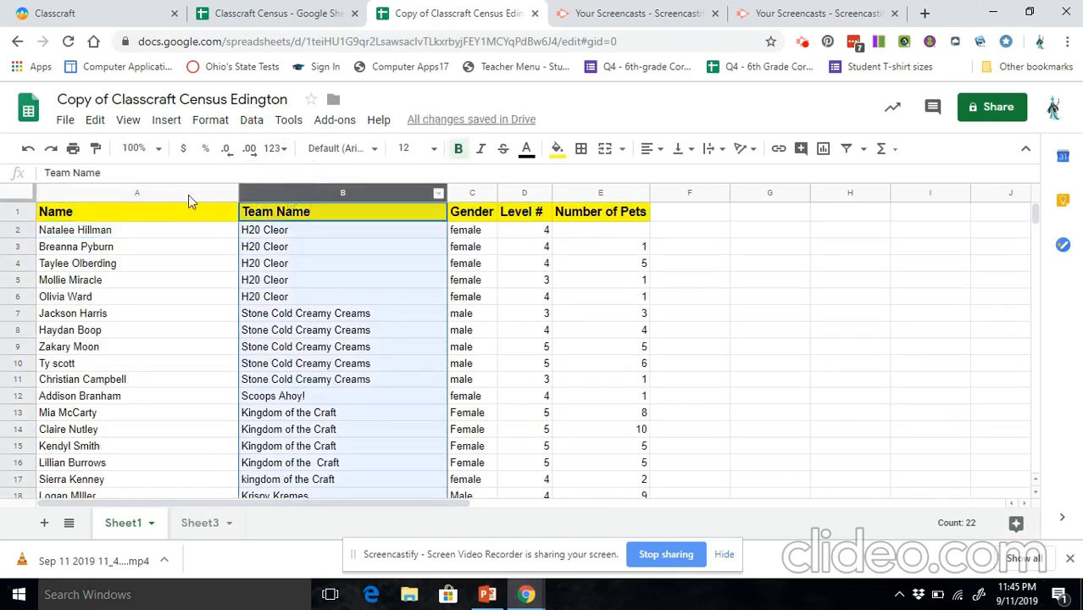
pyautogui.click(125, 193)
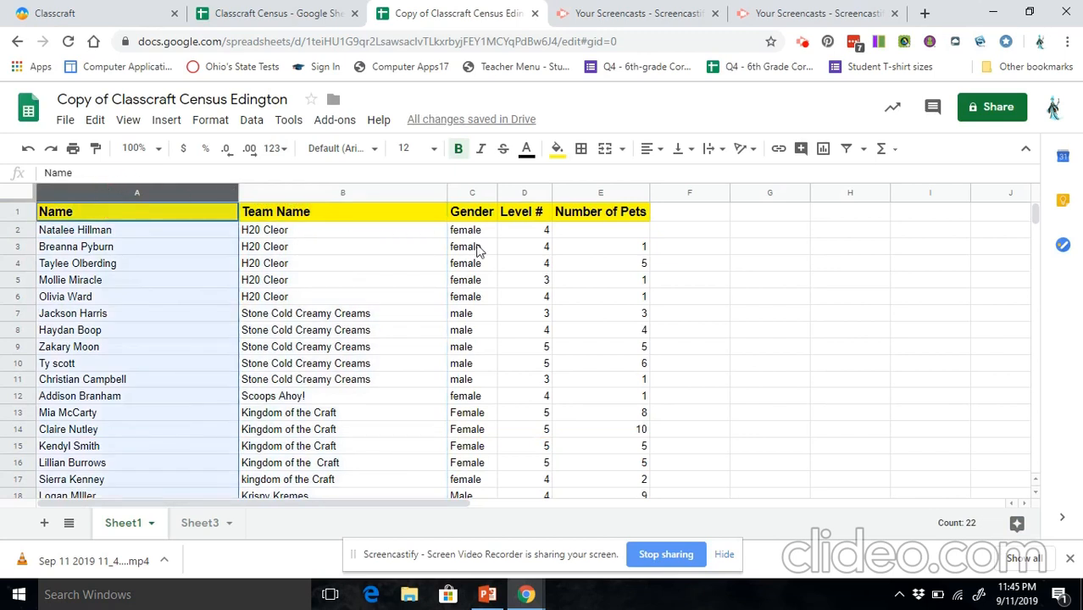
pyautogui.keyDown('shift'); pyautogui.click(575, 196); pyautogui.keyUp('shift')
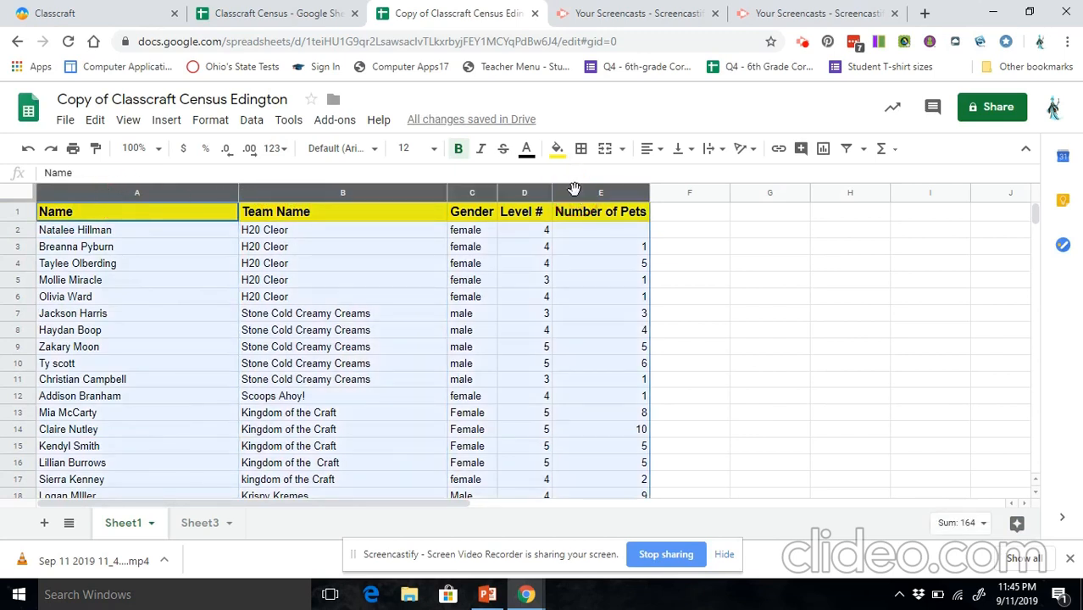
pyautogui.click(247, 121)
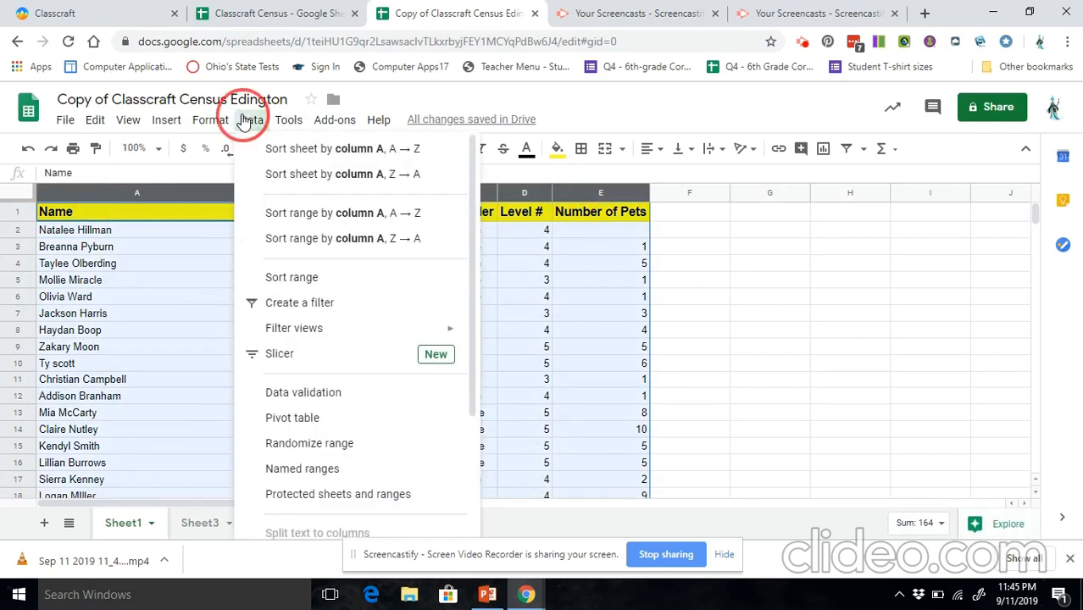
pyautogui.click(325, 279)
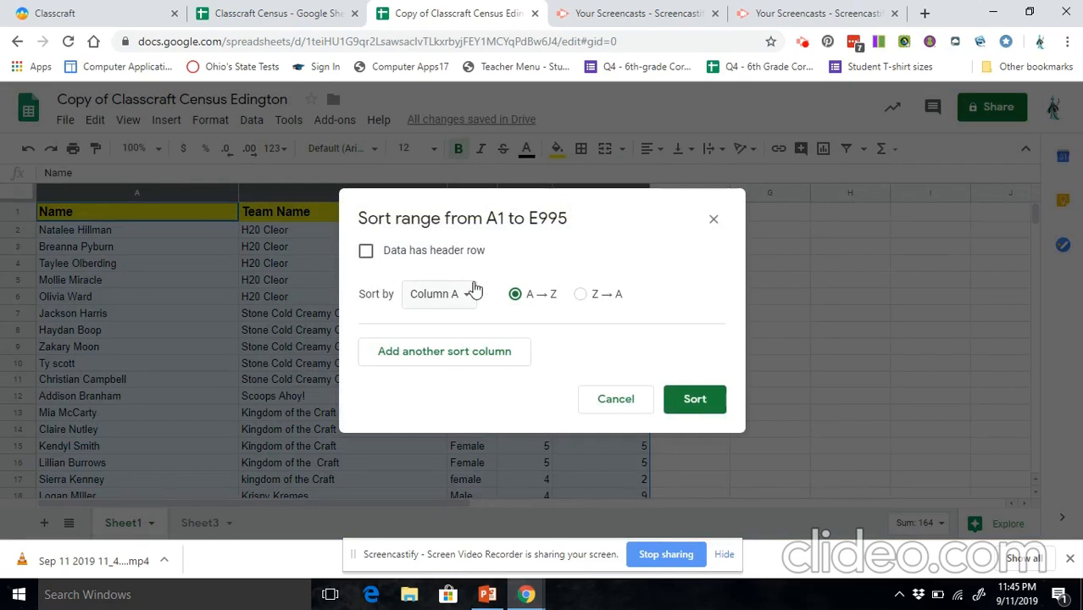
pyautogui.click(468, 301)
pyautogui.click(471, 317)
pyautogui.click(716, 411)
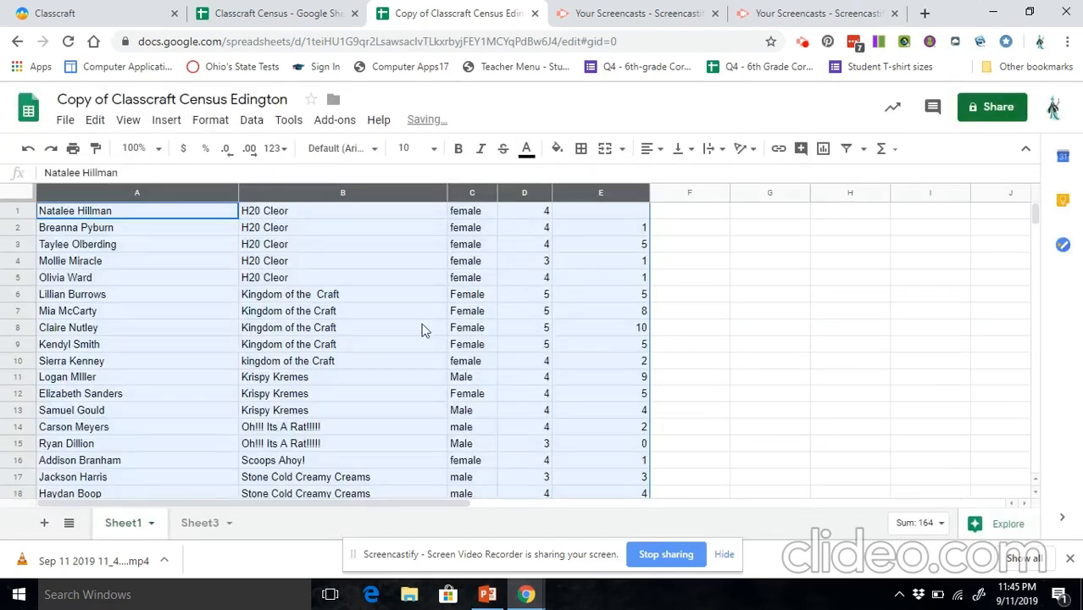
pyautogui.click(375, 313)
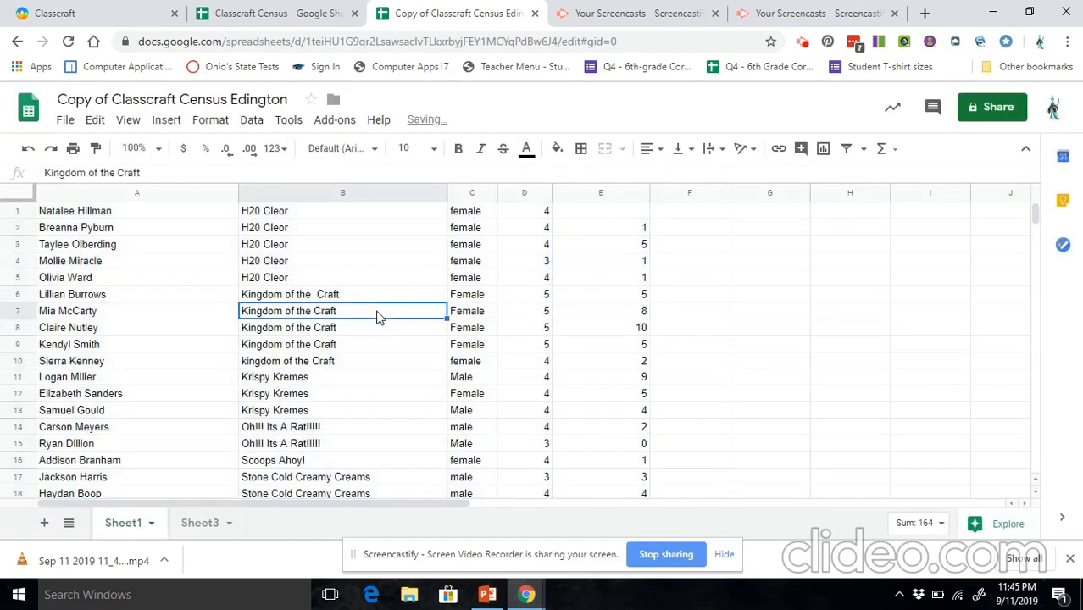
# Insert a chart from the H20 Cleor team's names and levels, using ranges A1:A5 and D1:D5.
pyautogui.click(111, 213)
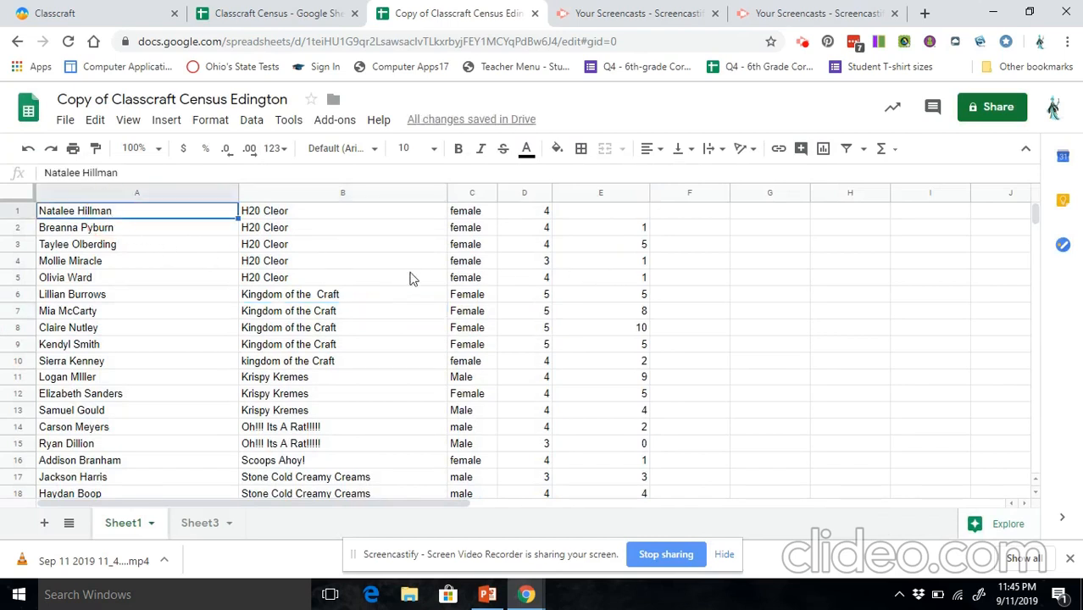
pyautogui.keyDown('shift'); pyautogui.click(196, 280); pyautogui.keyUp('shift')
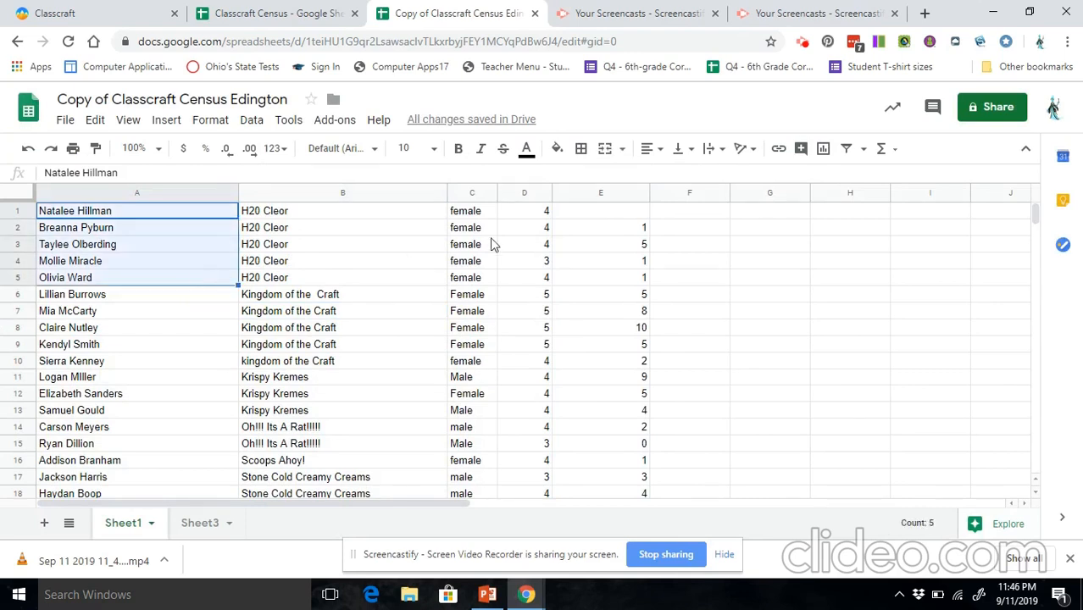
pyautogui.keyDown('ctrl'); pyautogui.click(535, 217); pyautogui.keyUp('ctrl')
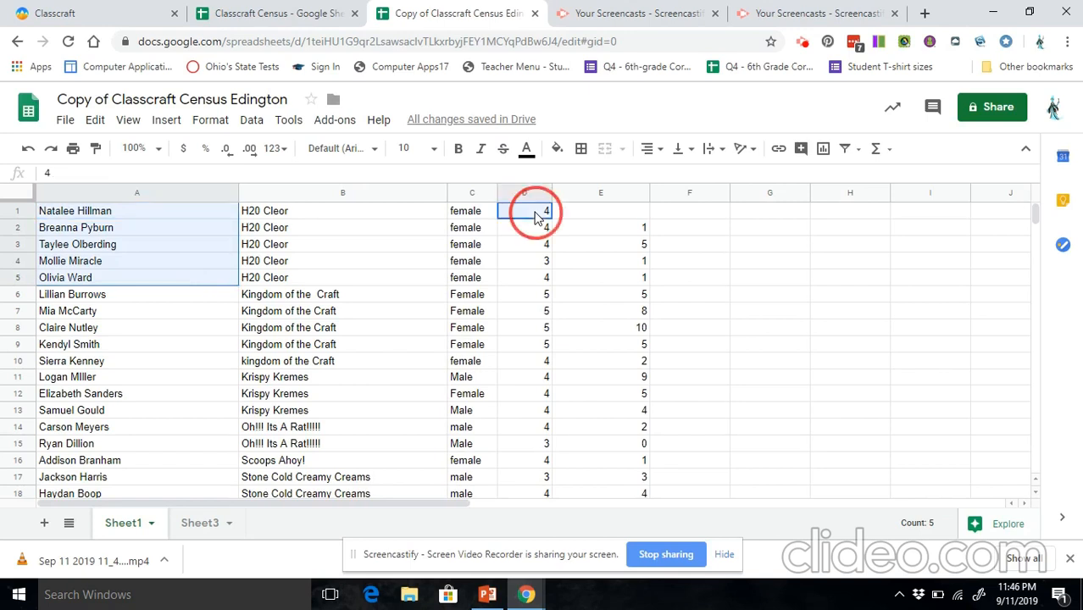
pyautogui.keyDown('shift'); pyautogui.click(542, 281); pyautogui.keyUp('shift')
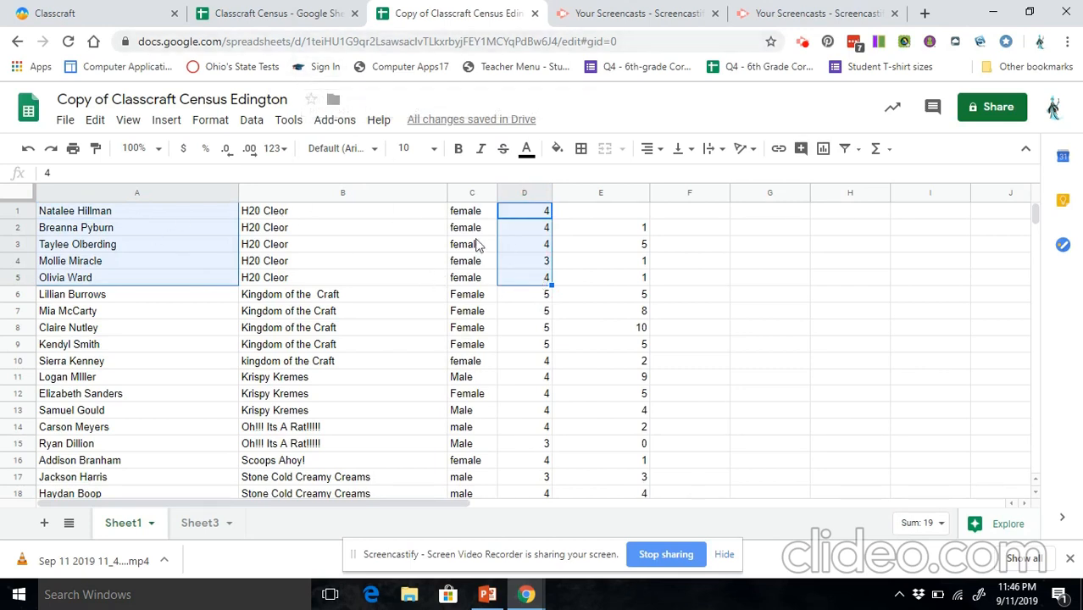
pyautogui.click(165, 120)
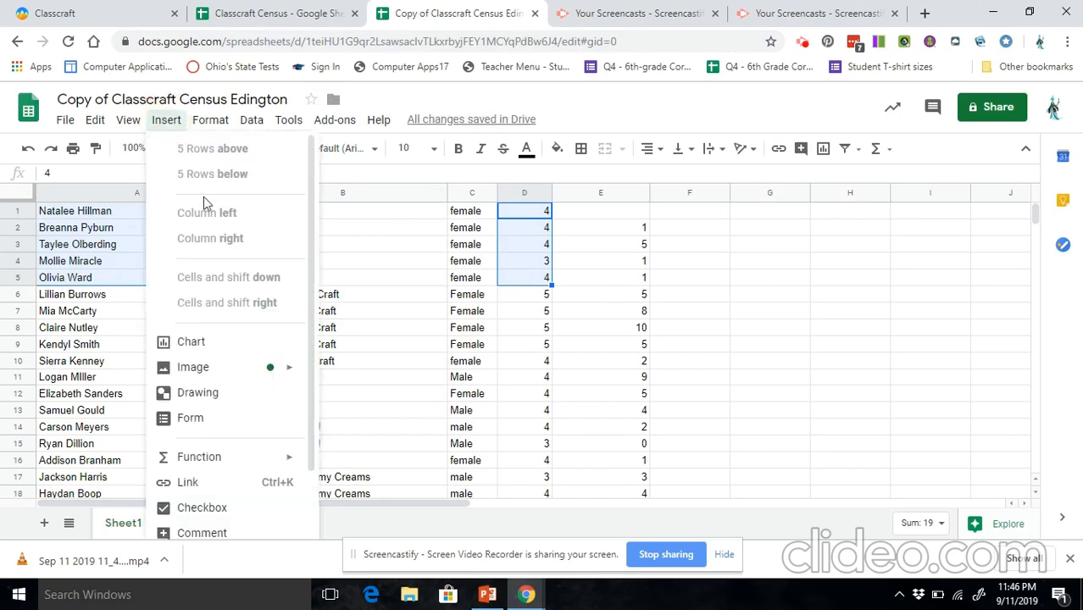
pyautogui.click(213, 340)
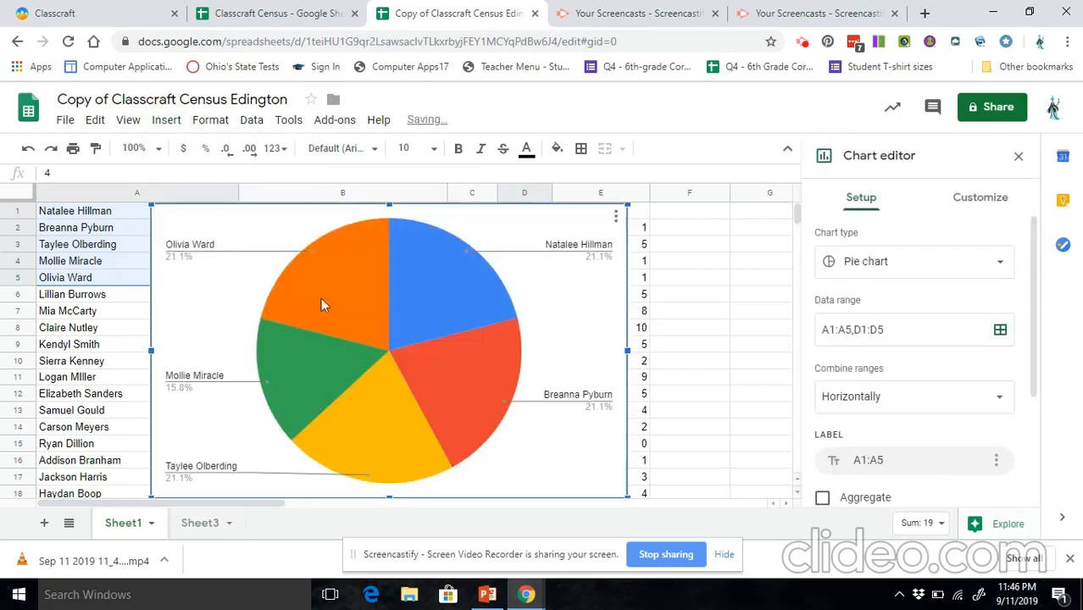
# Change the team chart's type to Column chart.
pyautogui.click(905, 264)
pyautogui.moveTo(1037, 309); pyautogui.dragTo(1041, 373)
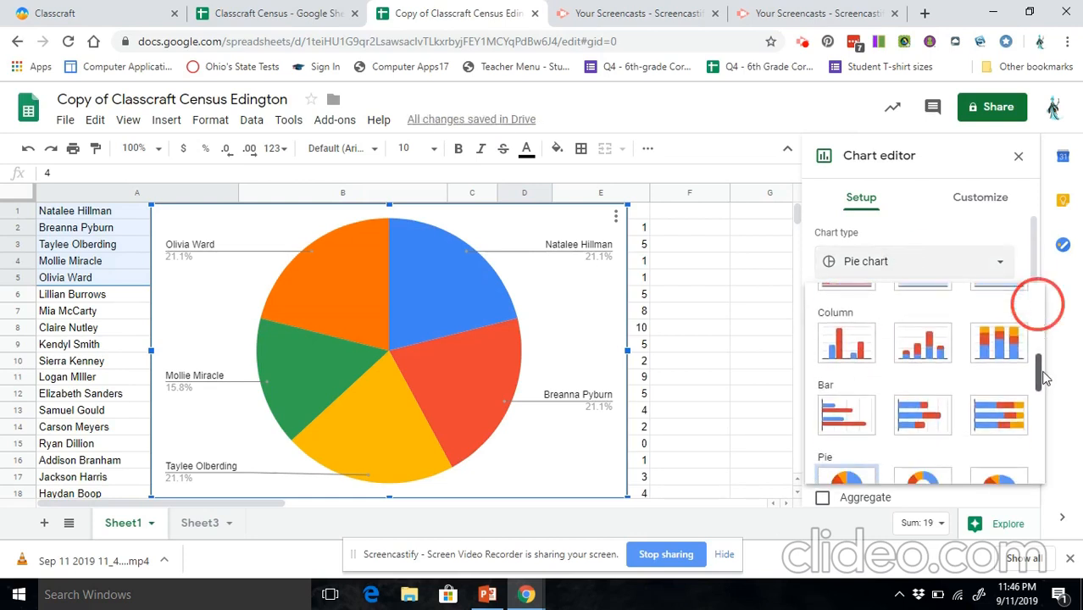
pyautogui.click(840, 357)
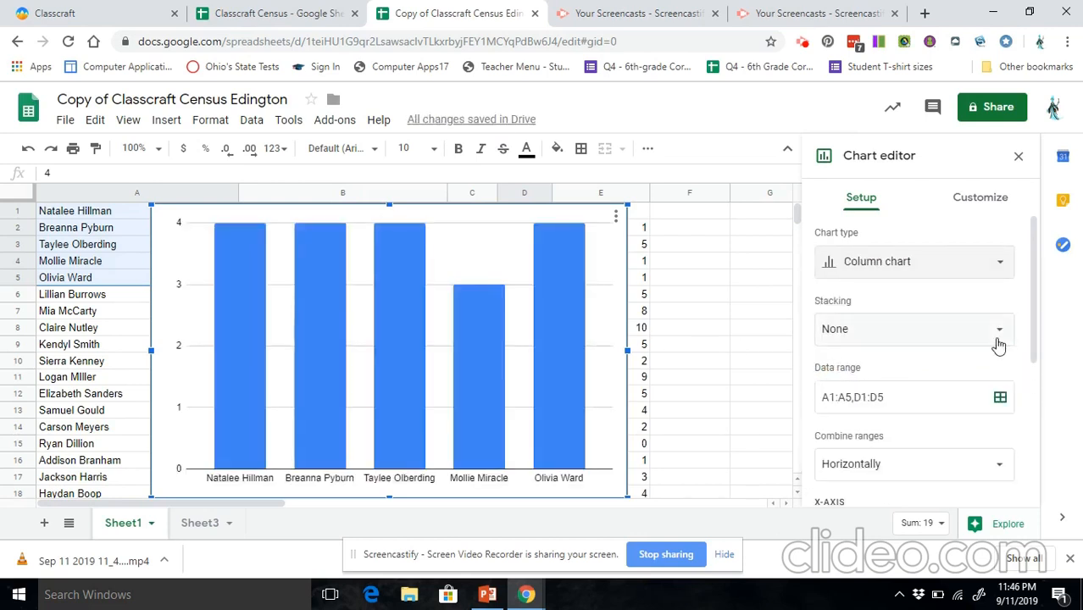
# Check the Step 2 chart requirements in Classcraft and the original census sheet, and return to the spreadsheet copy.
pyautogui.click(119, 10)
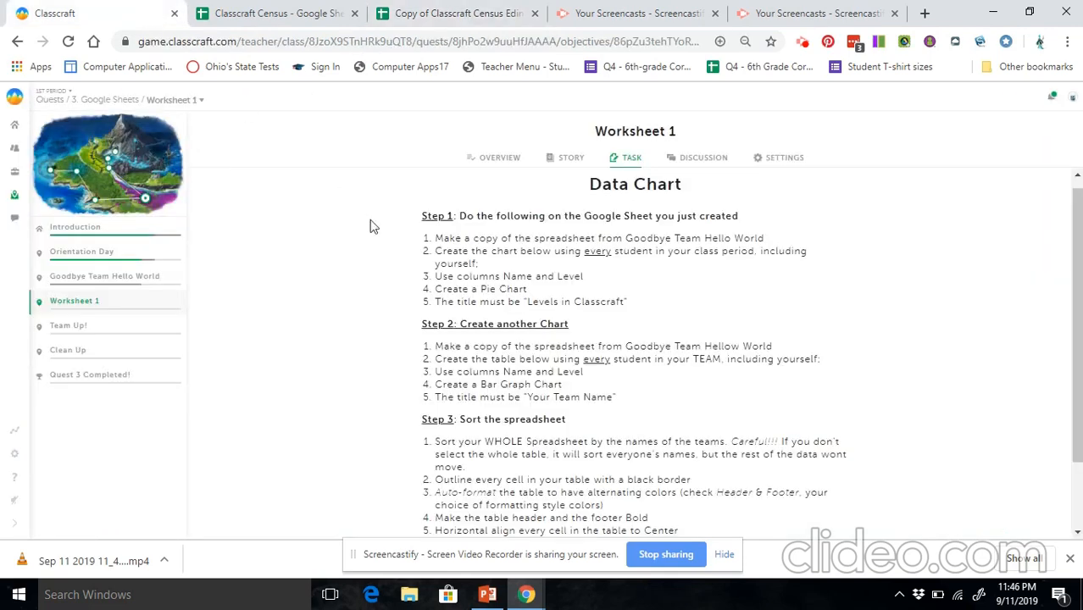
pyautogui.click(269, 12)
pyautogui.click(424, 15)
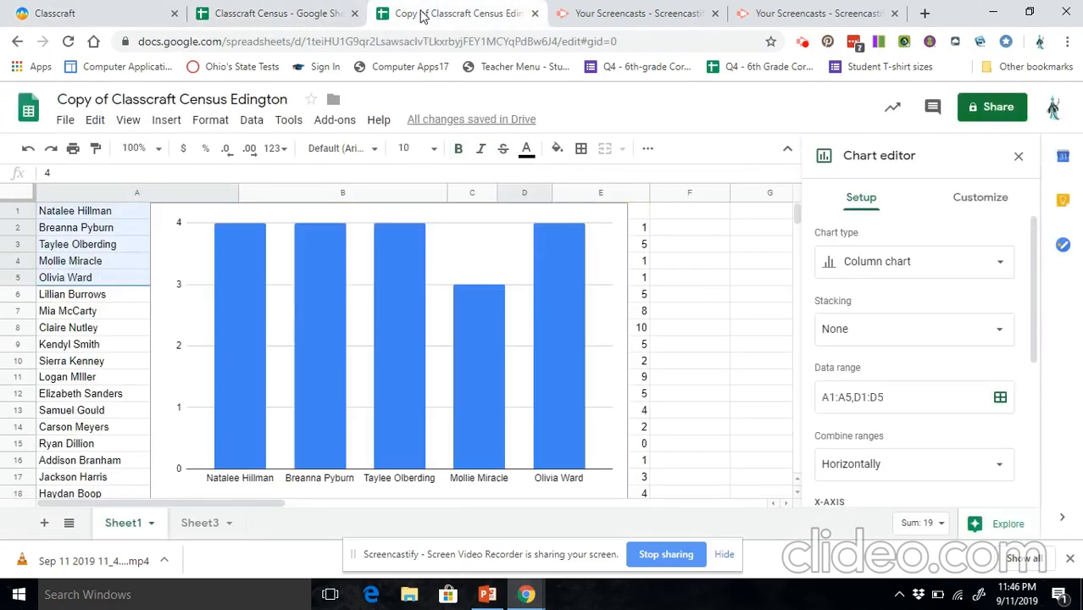
pyautogui.click(303, 16)
pyautogui.click(430, 13)
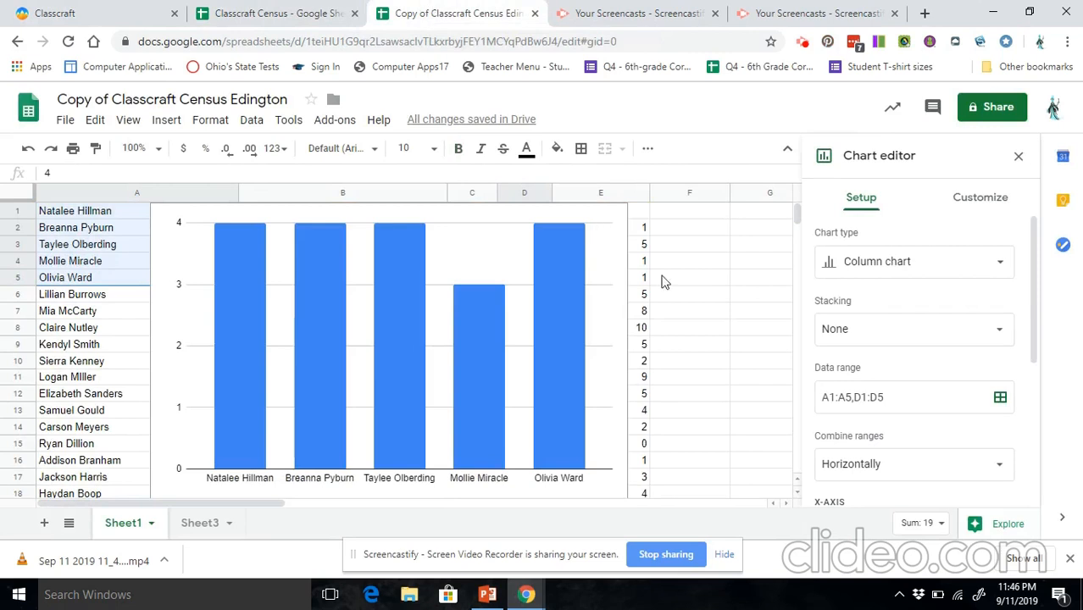
# Title the team column chart "H2O Cleao" and set its title text color to dark green.
pyautogui.moveTo(1036, 360)
pyautogui.mouseDown()
pyautogui.moveTo(1041, 407)
pyautogui.moveTo(1033, 340)
pyautogui.mouseUp()
pyautogui.click(973, 203)
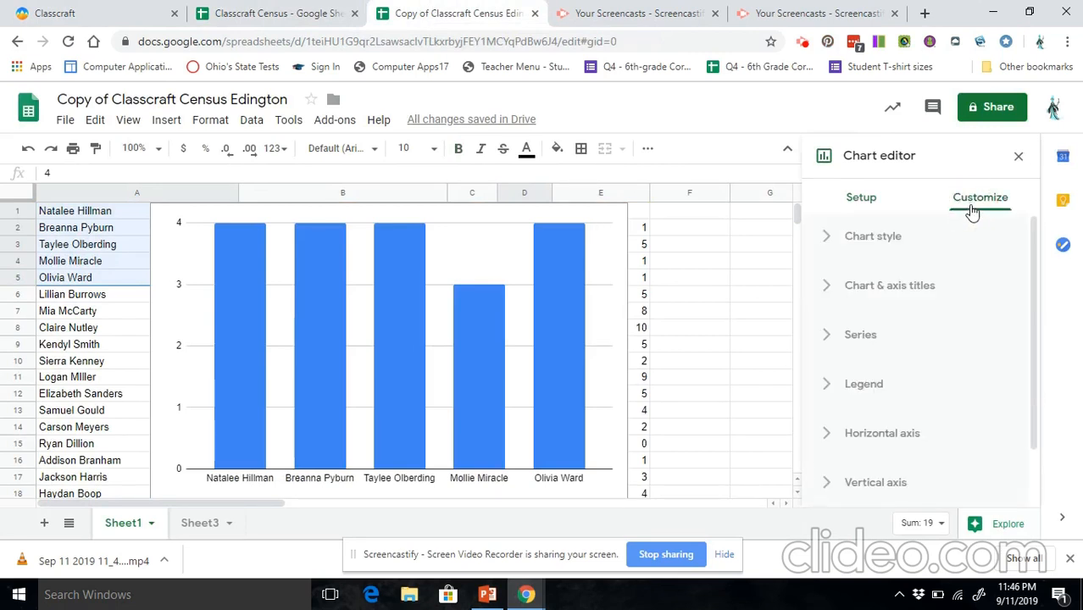
pyautogui.click(848, 288)
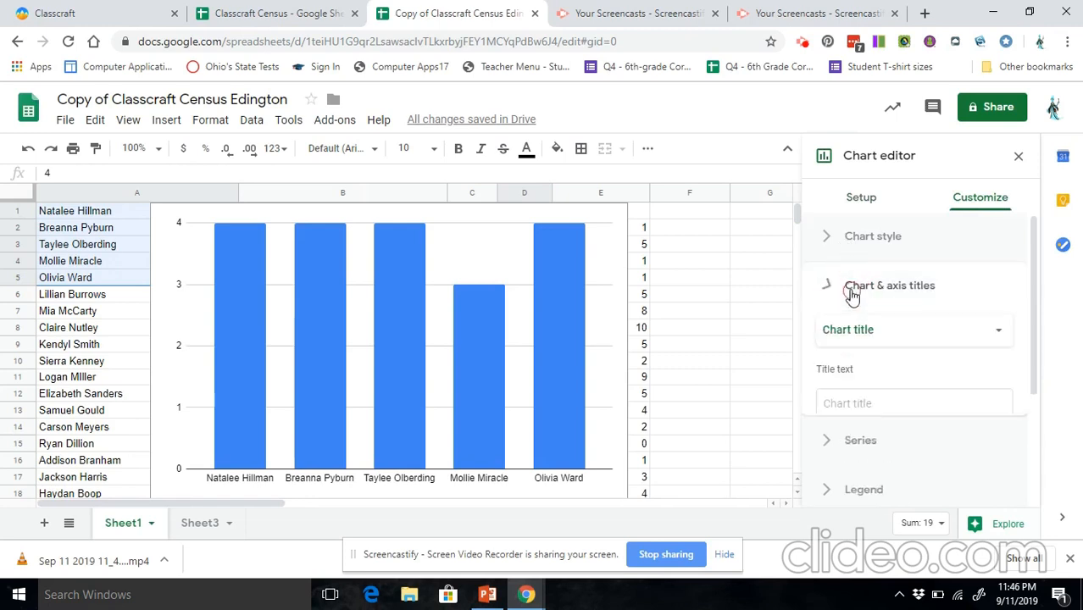
pyautogui.click(892, 402)
pyautogui.write('H2O Cleao')
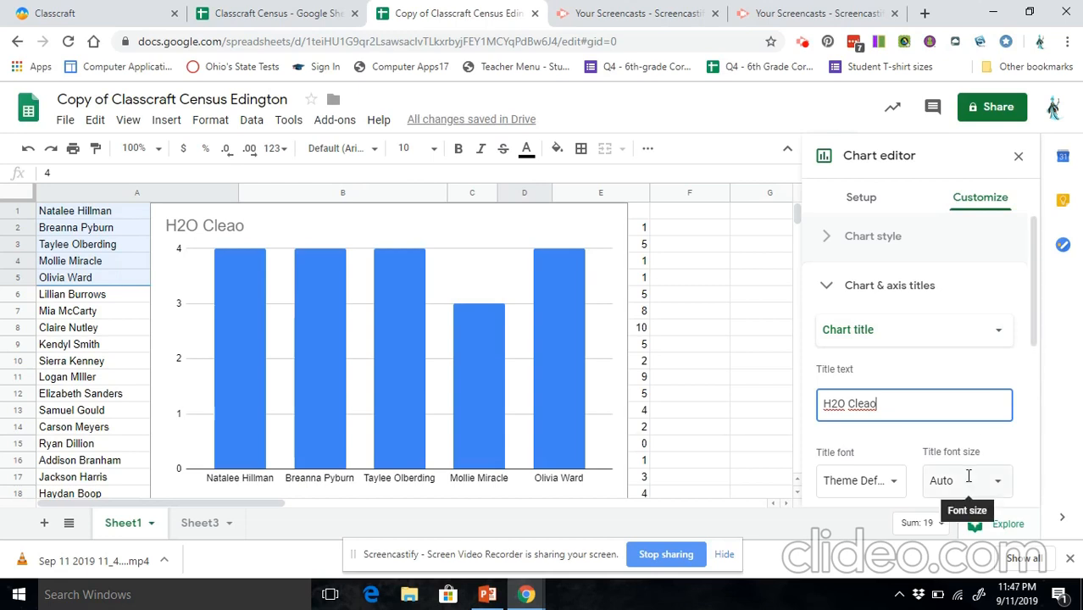
pyautogui.moveTo(1031, 313); pyautogui.dragTo(1047, 383)
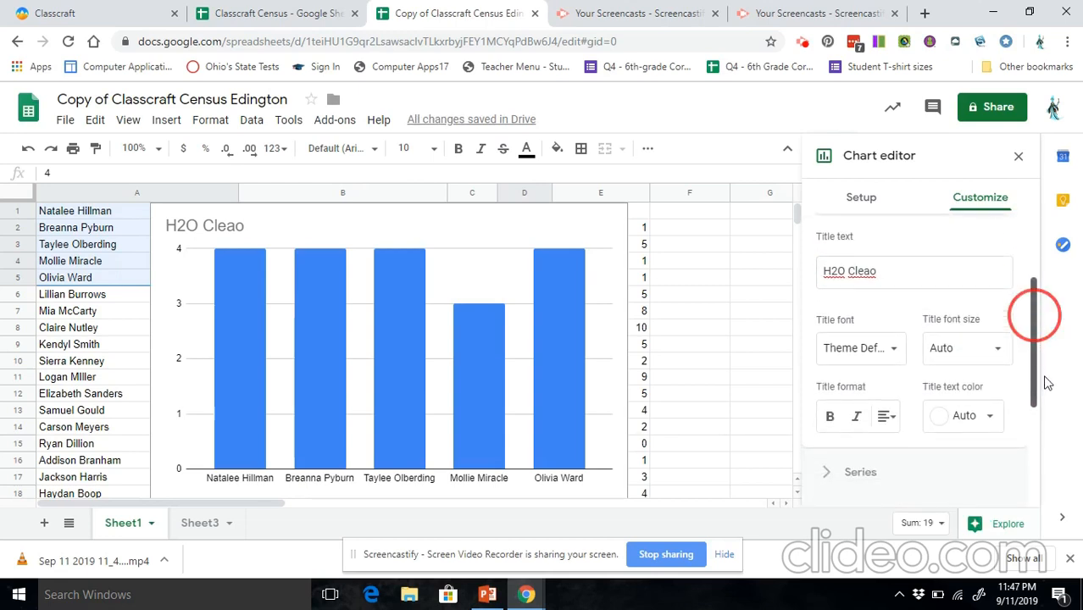
pyautogui.click(987, 418)
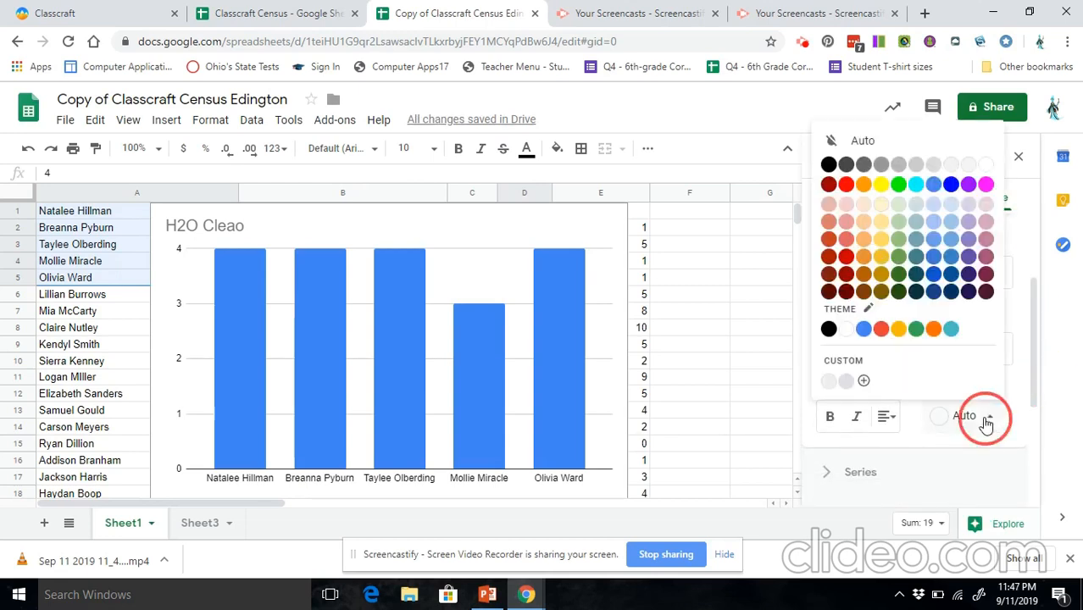
pyautogui.click(900, 292)
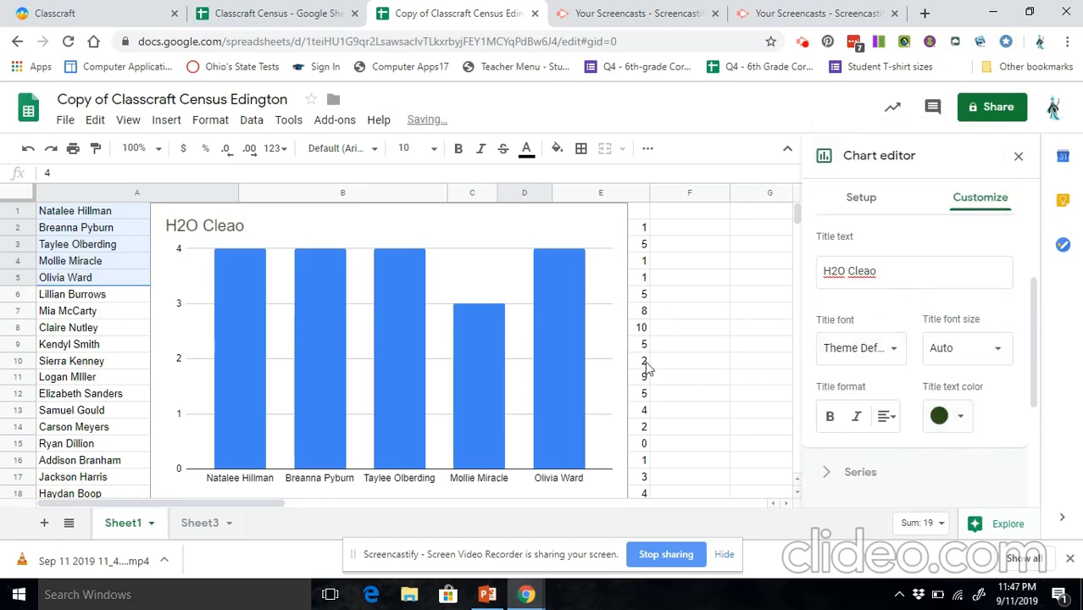
# Change the series color of the team chart's columns to dark green.
pyautogui.click(557, 377)
pyautogui.click(557, 377)
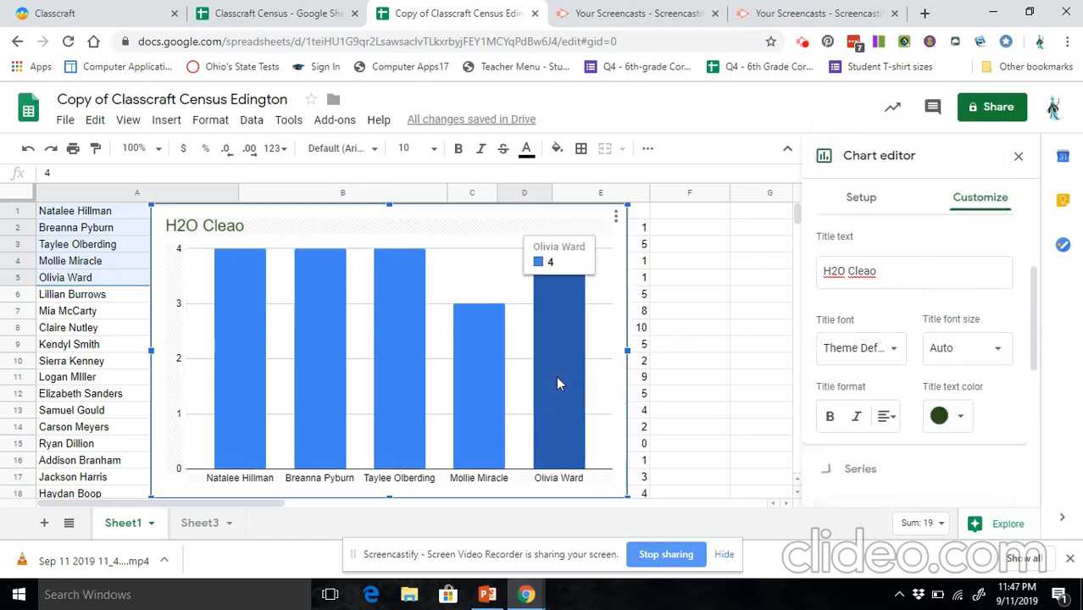
pyautogui.click(835, 336)
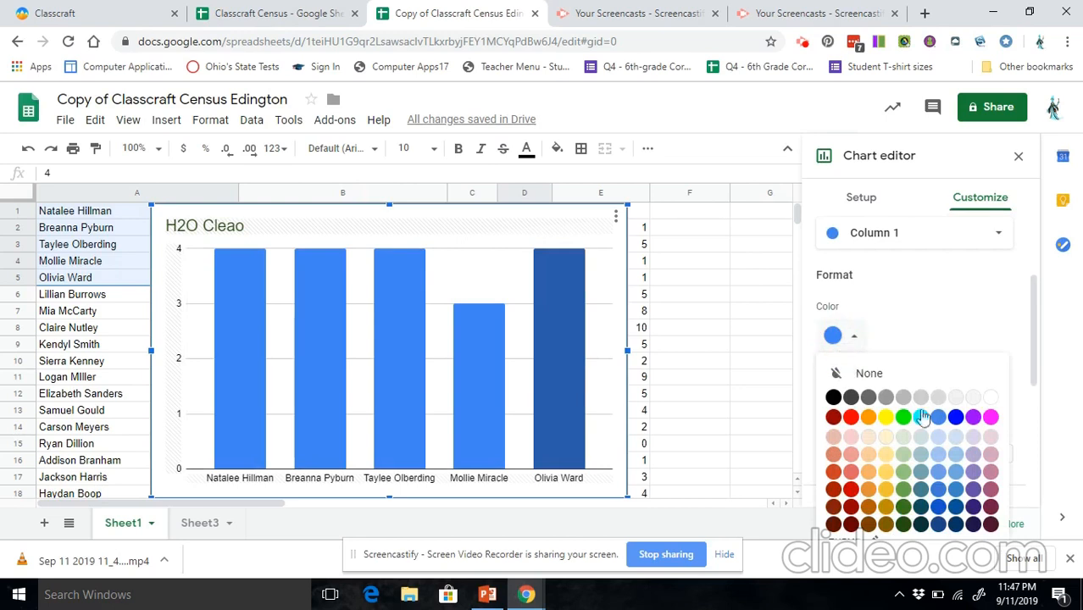
pyautogui.click(902, 491)
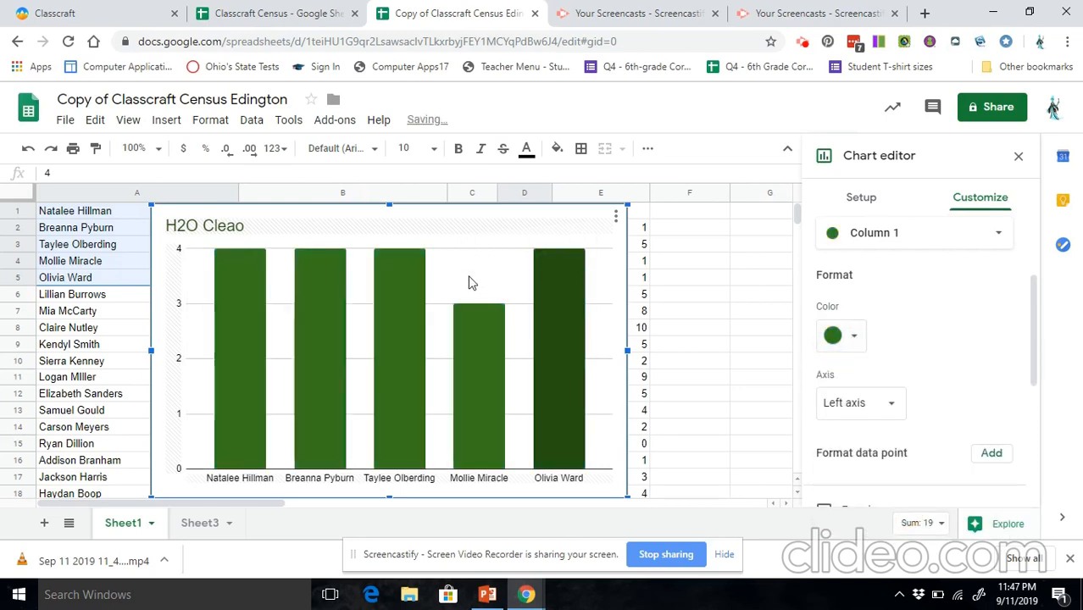
# Add a new sheet, Sheet4, and paste a copy of the team chart from Sheet1 into it.
pyautogui.click(314, 331)
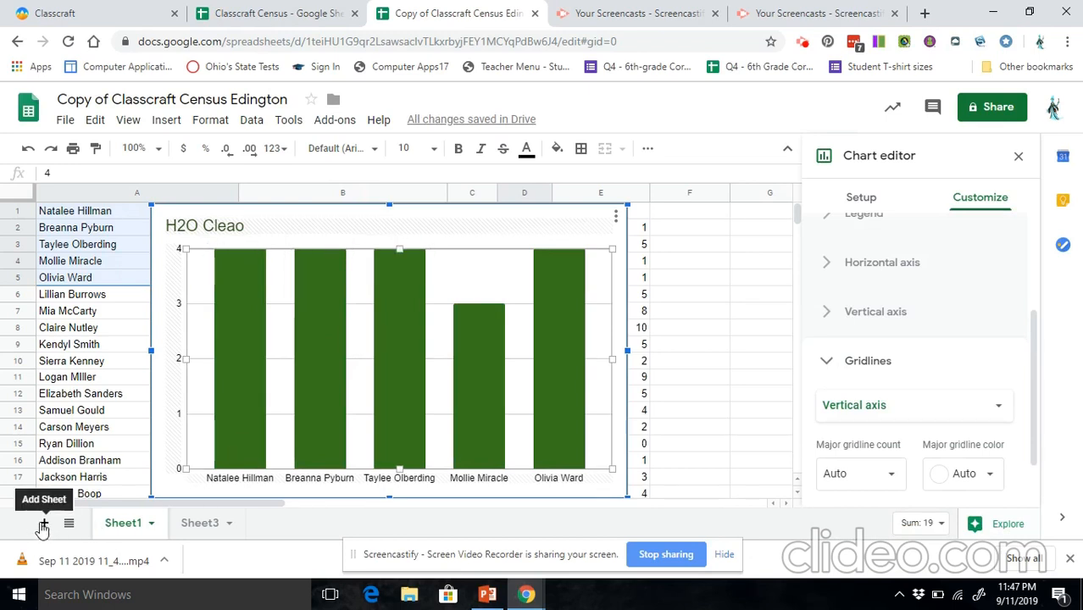
pyautogui.click(45, 525)
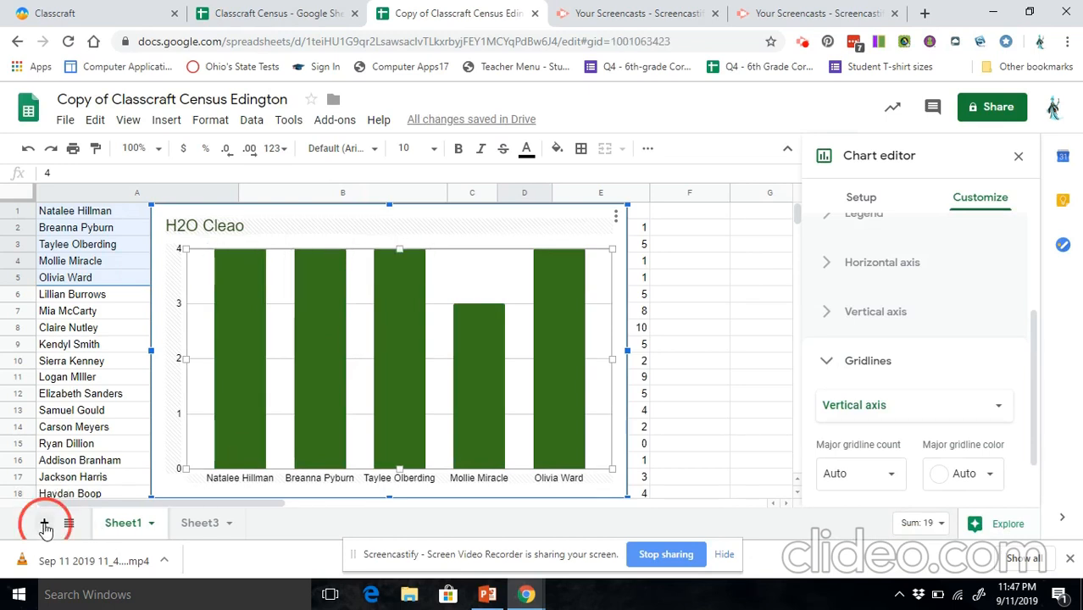
pyautogui.click(130, 525)
pyautogui.click(279, 230)
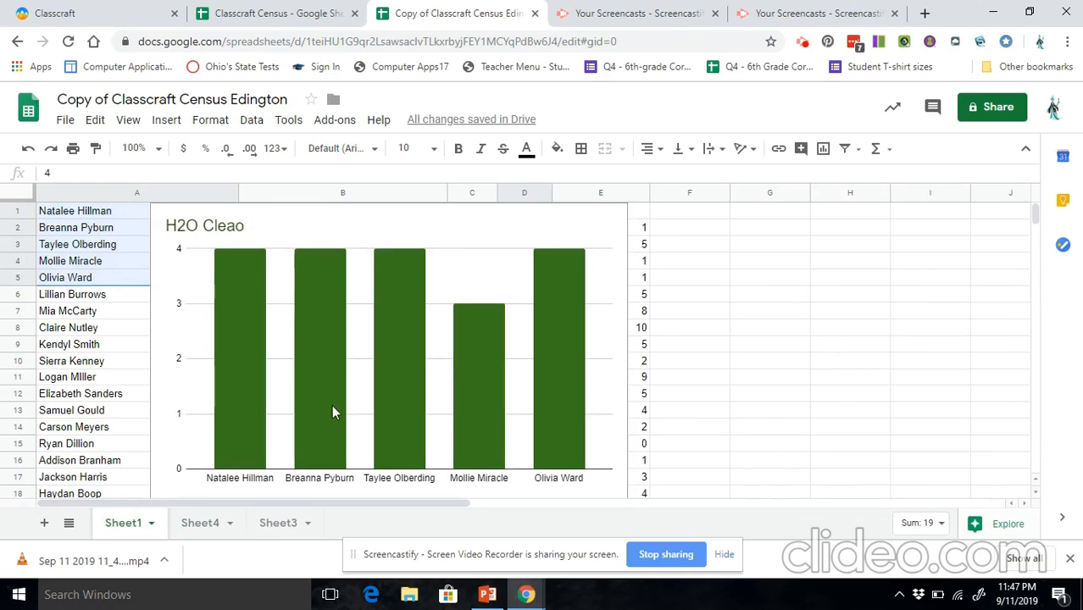
pyautogui.click(208, 524)
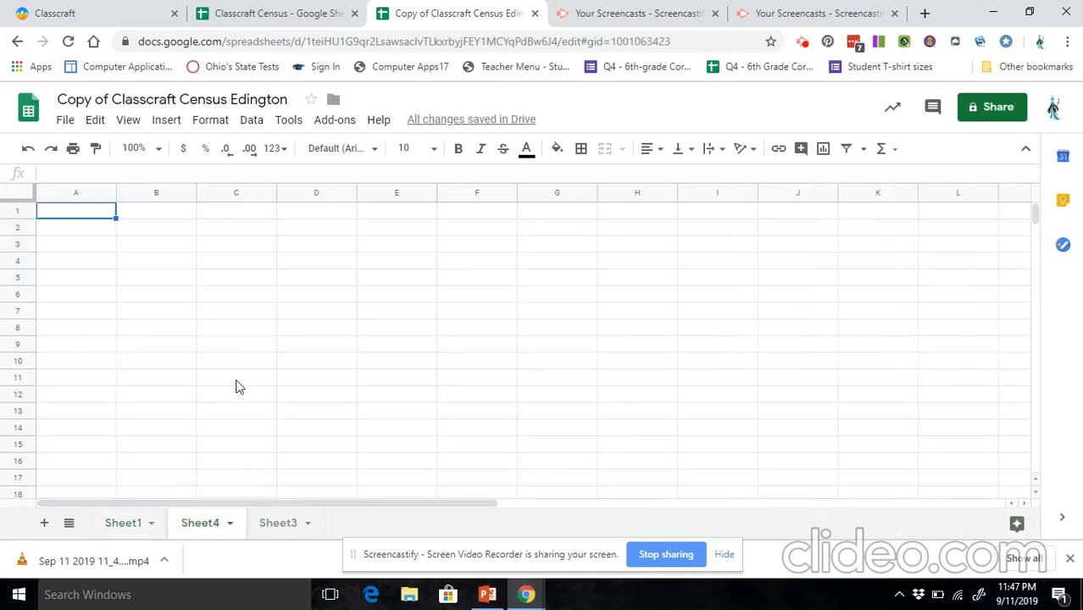
pyautogui.hotkey('ctrl', 'v')
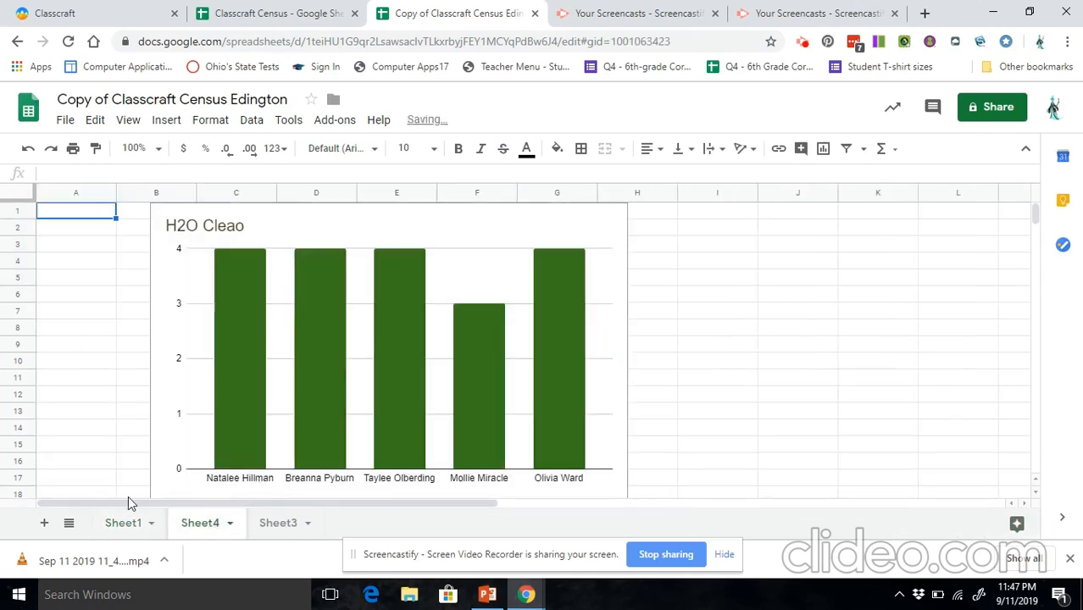
# Delete the original team chart from Sheet1.
pyautogui.click(124, 524)
pyautogui.click(201, 383)
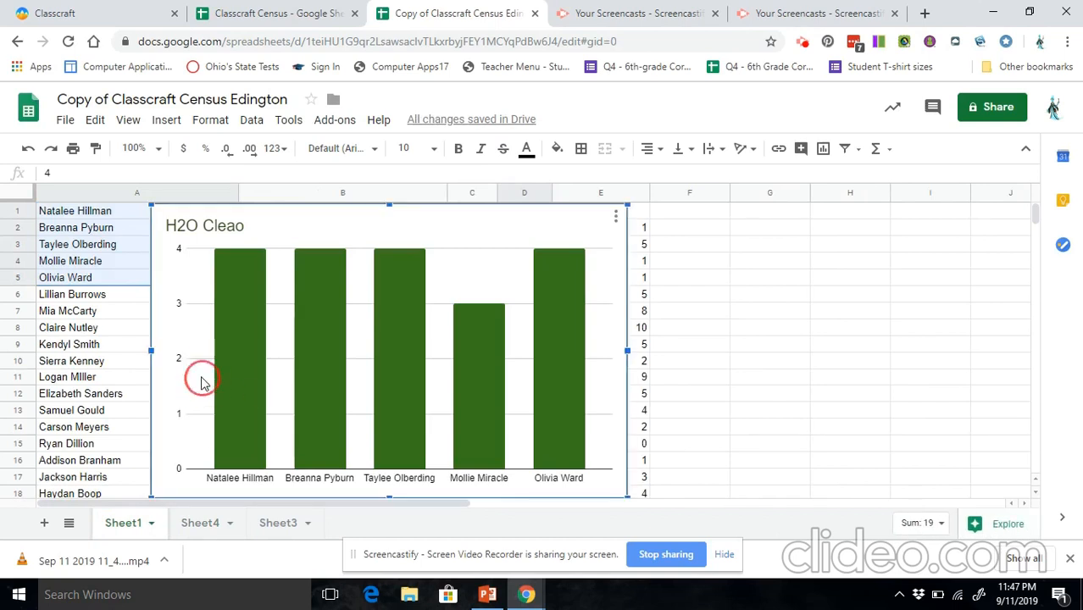
pyautogui.press('Delete')
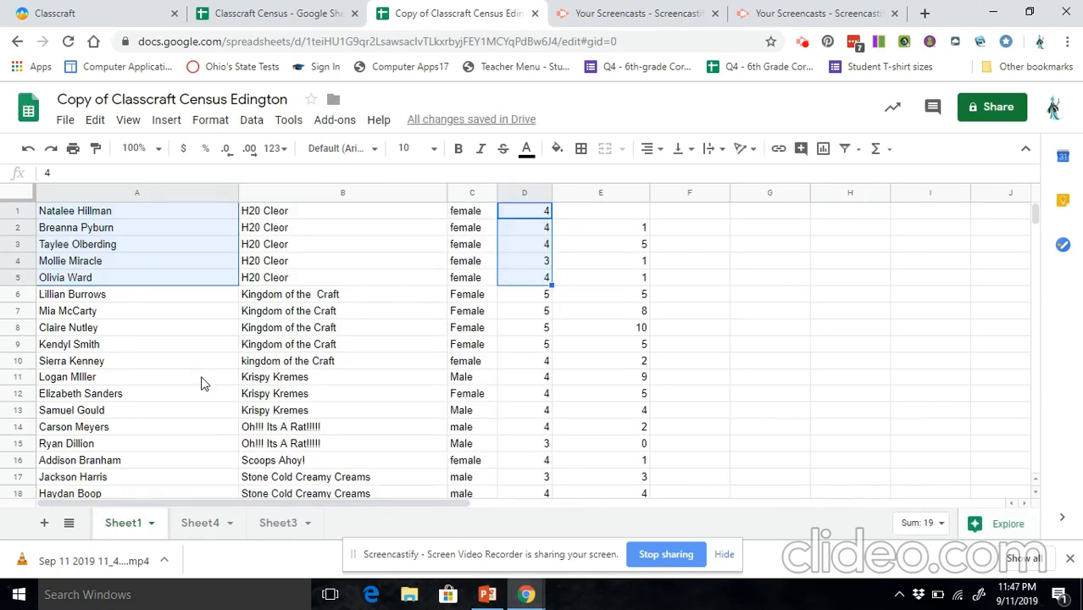
pyautogui.moveTo(1032, 223)
pyautogui.mouseDown()
pyautogui.moveTo(1030, 243)
pyautogui.moveTo(1035, 214)
pyautogui.mouseUp()
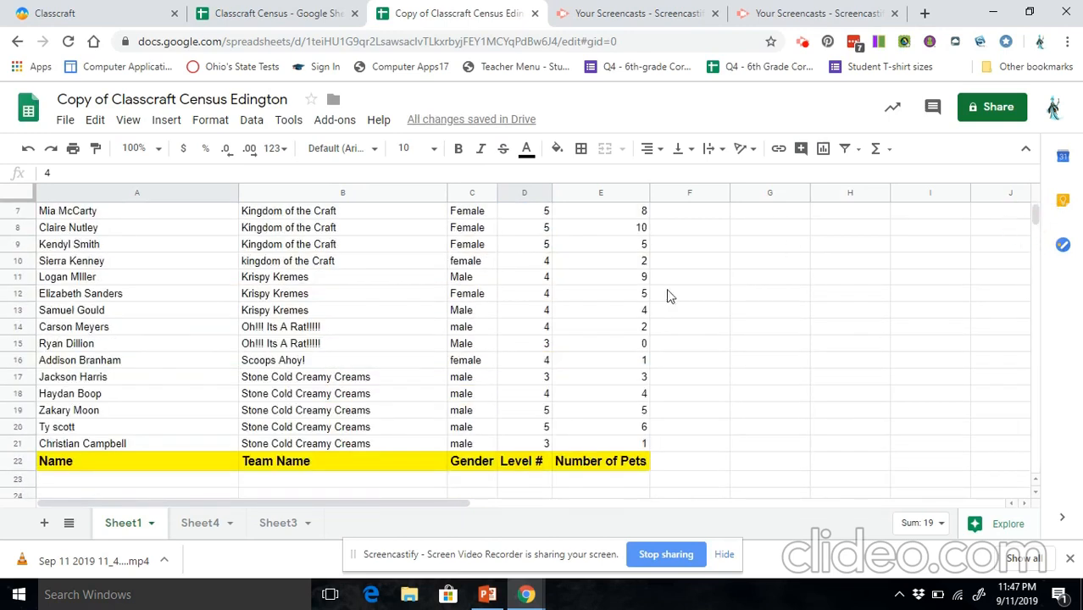
pyautogui.click(18, 461)
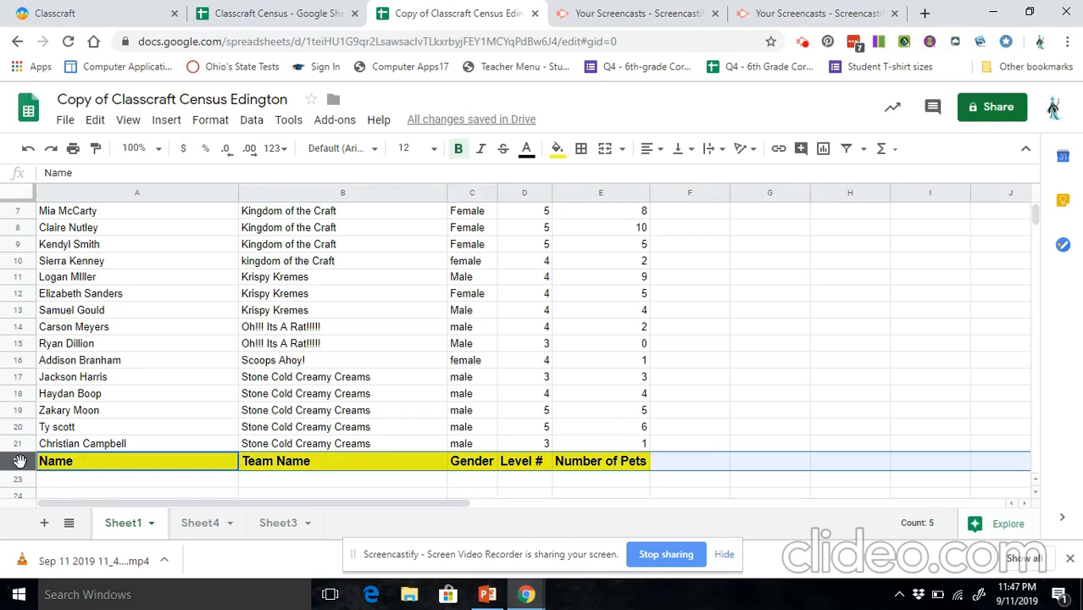
pyautogui.rightClick(18, 460)
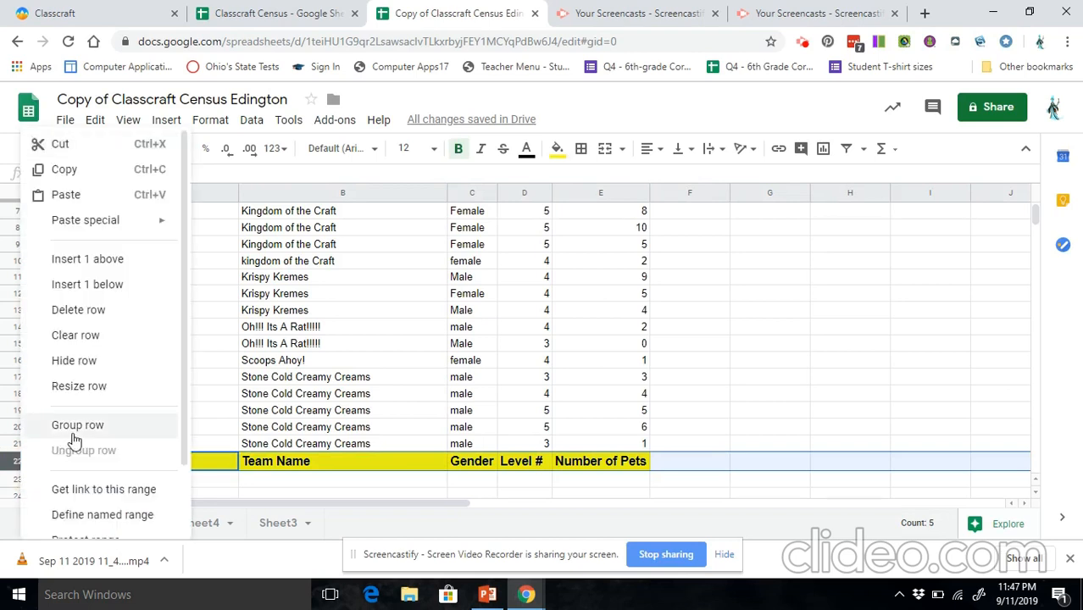
pyautogui.scroll(-2, 185, 427)
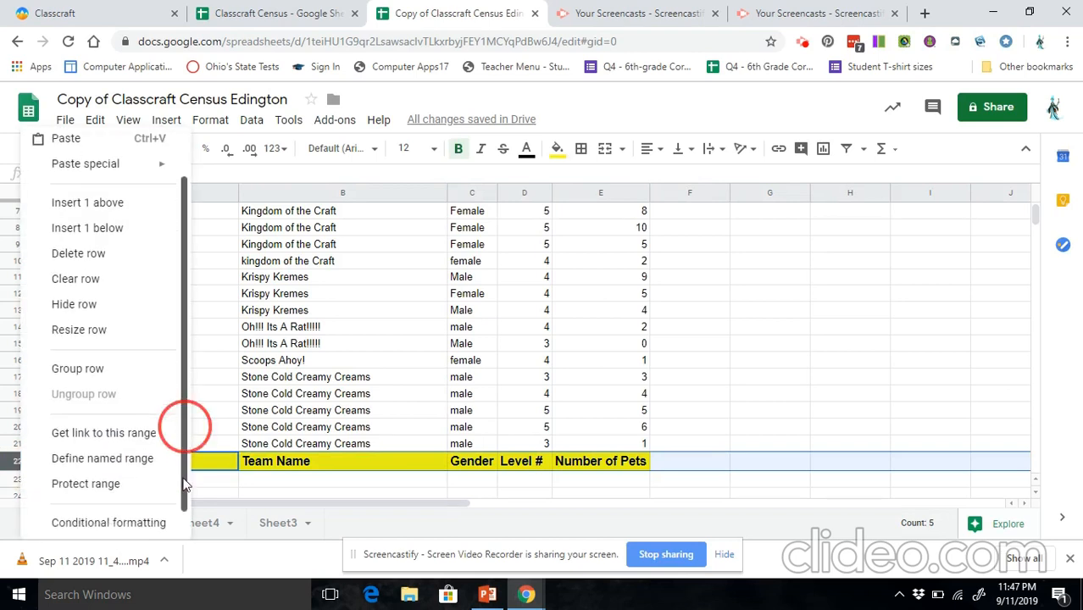
pyautogui.click(288, 465)
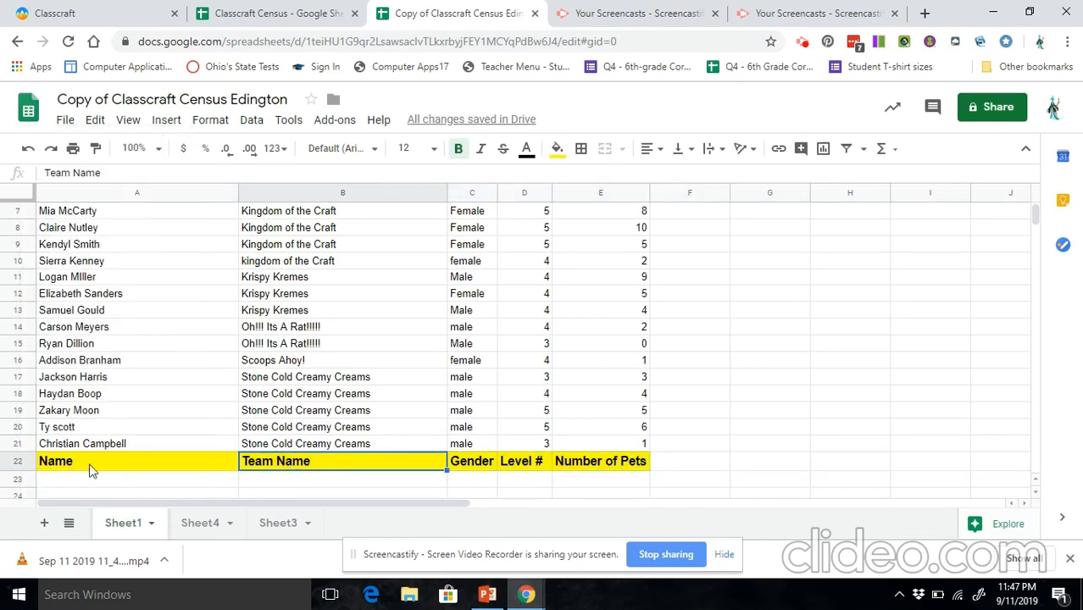
# Copy the yellow header row at row 22 and insert one empty row above row 1.
pyautogui.click(20, 459)
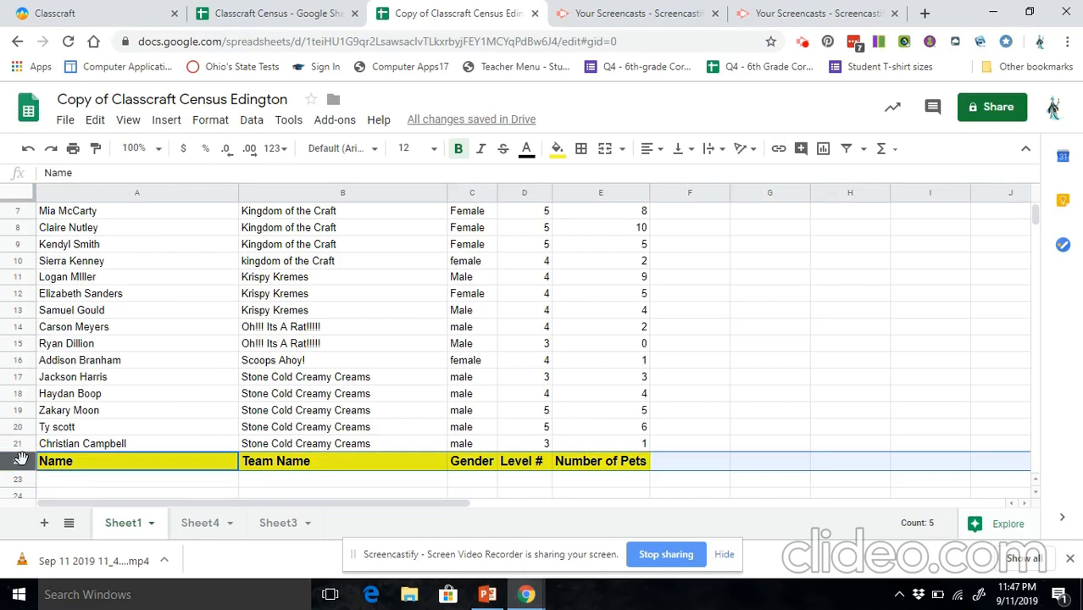
pyautogui.hotkey('ctrl', 'c')
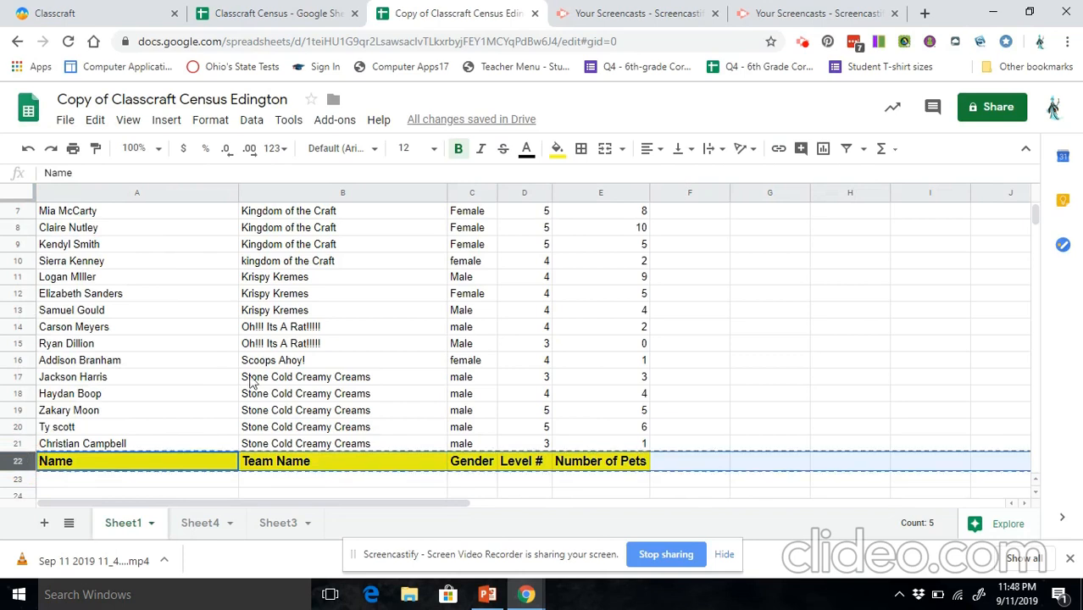
pyautogui.moveTo(1034, 214); pyautogui.dragTo(1029, 198)
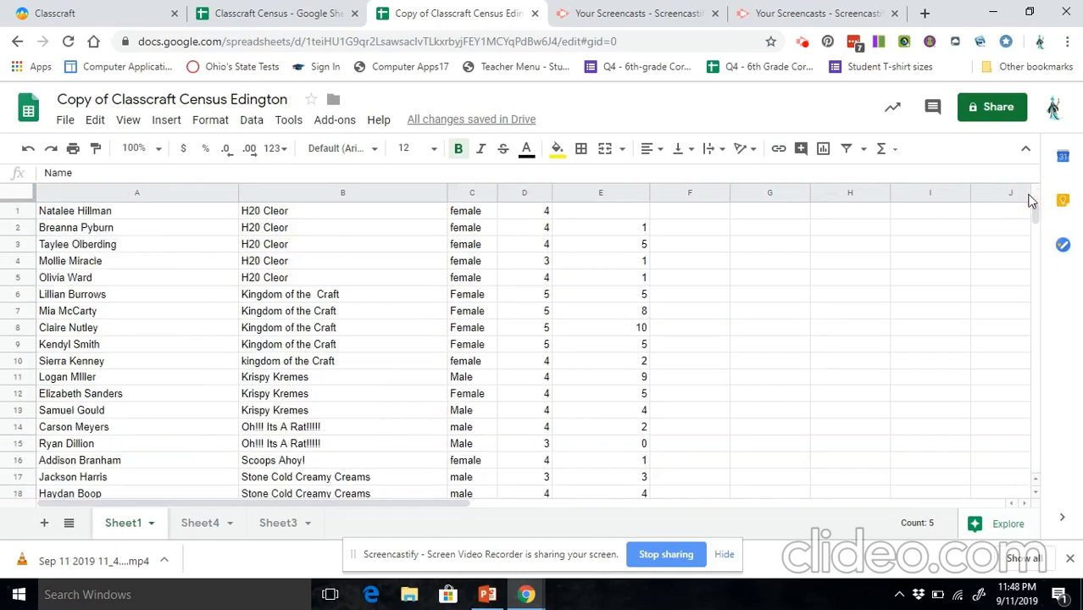
pyautogui.click(25, 214)
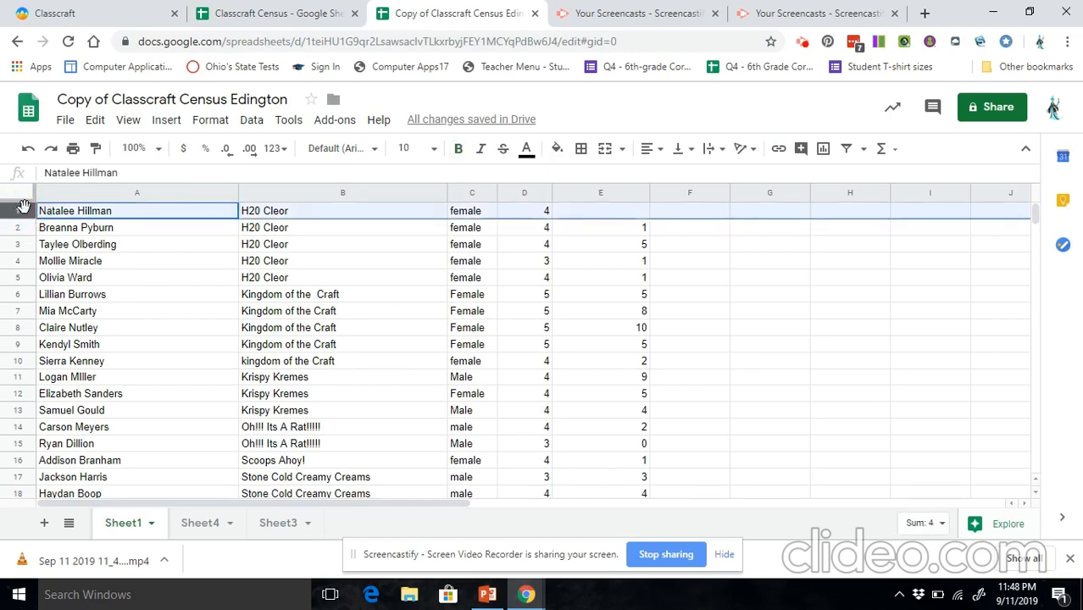
pyautogui.rightClick(25, 213)
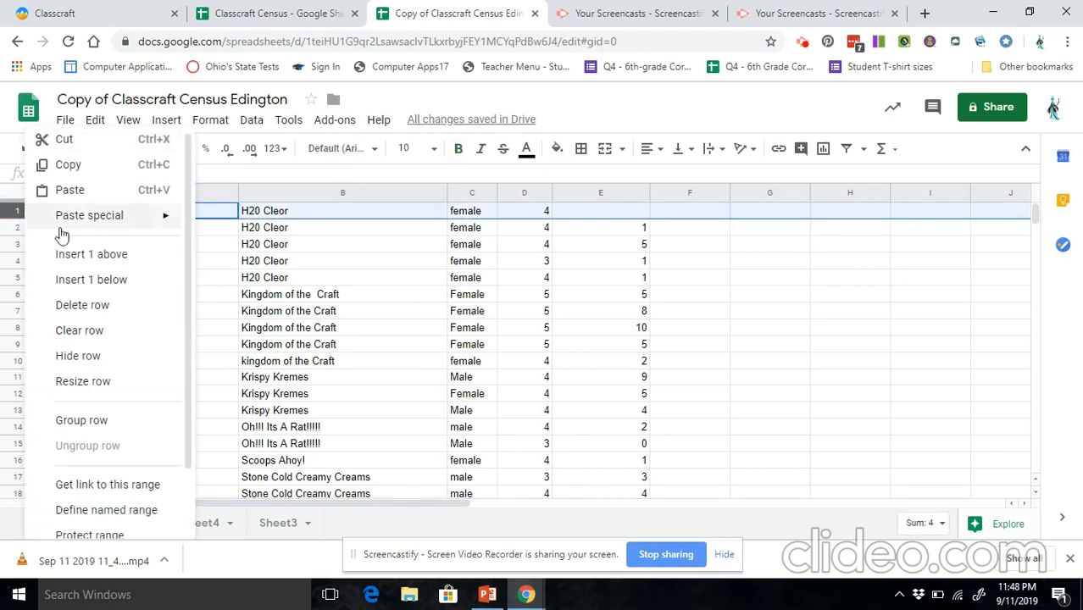
pyautogui.click(84, 257)
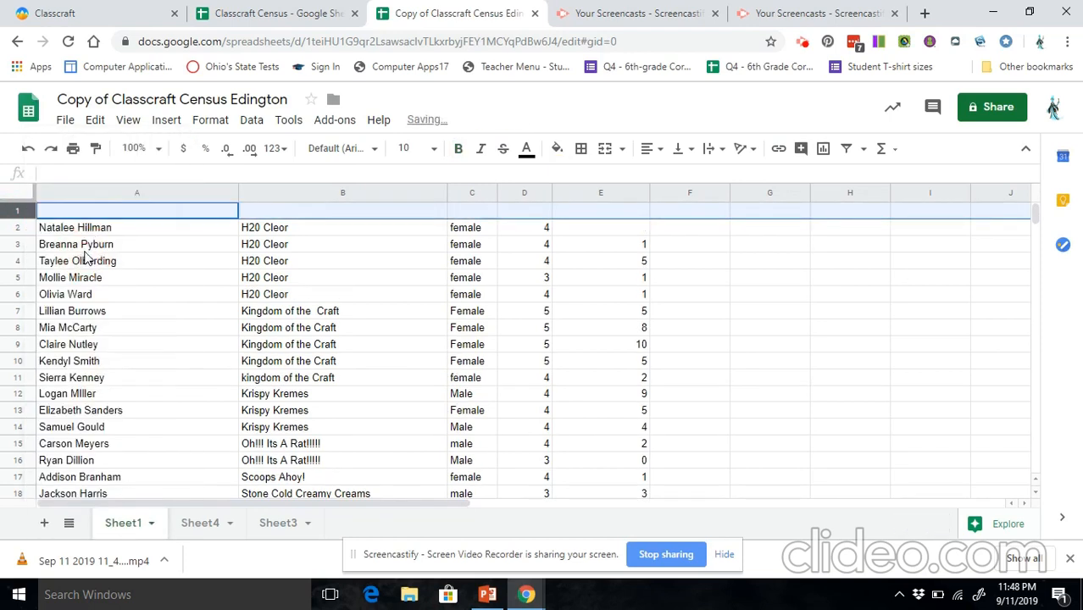
# Paste the copied header row into the empty row 1.
pyautogui.click(18, 210)
pyautogui.rightClick(19, 211)
pyautogui.moveTo(48, 223)
pyautogui.click(51, 192)
pyautogui.click(218, 304)
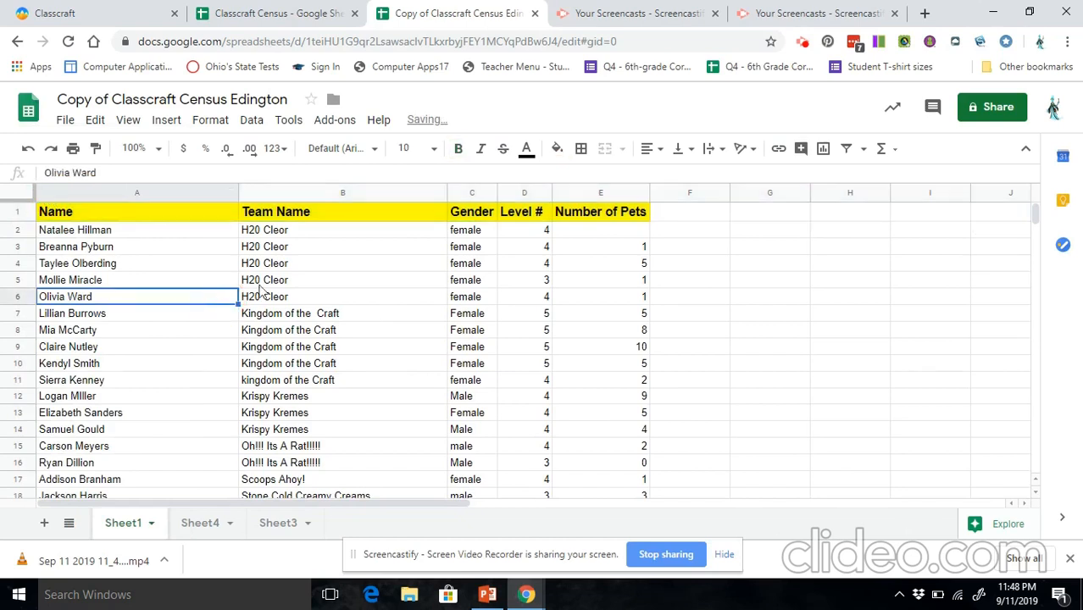
# Check the Step 3 sorting and formatting requirements in Classcraft, and return to the spreadsheet copy.
pyautogui.click(1034, 215)
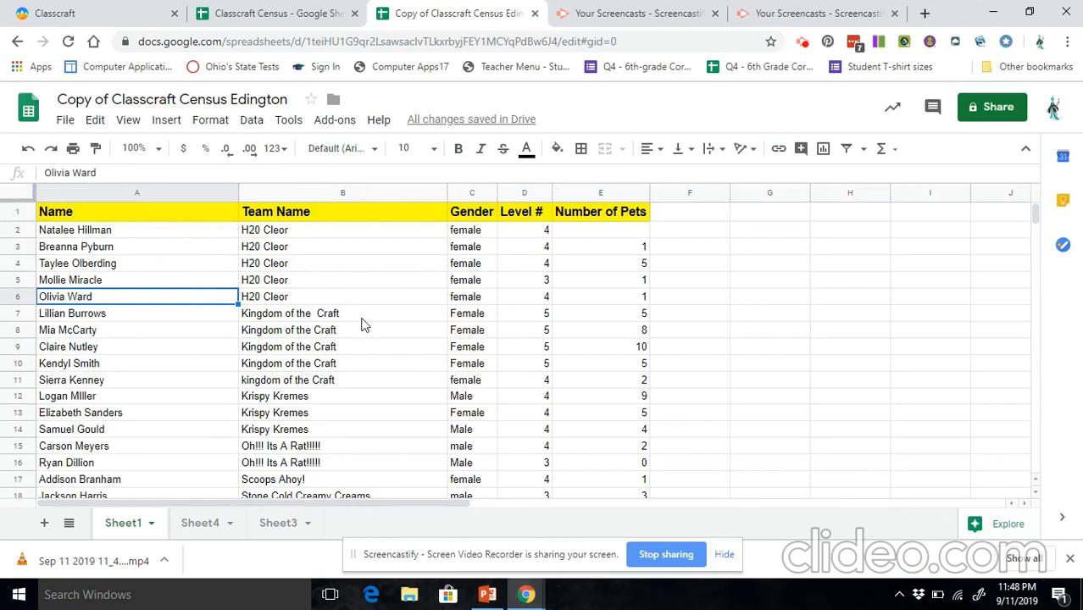
pyautogui.click(72, 12)
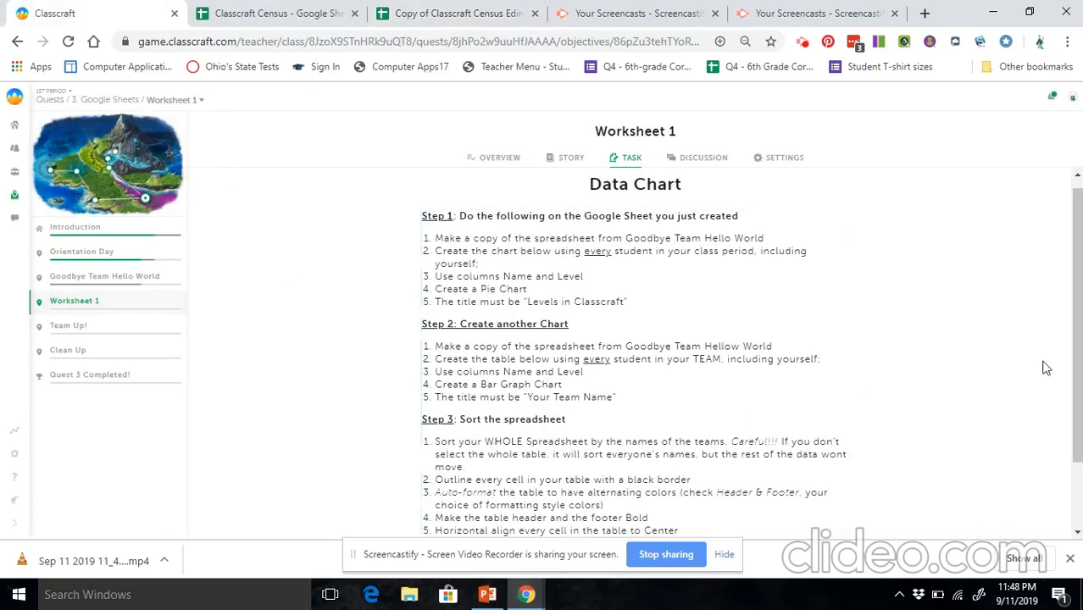
pyautogui.moveTo(1076, 214); pyautogui.dragTo(1073, 280)
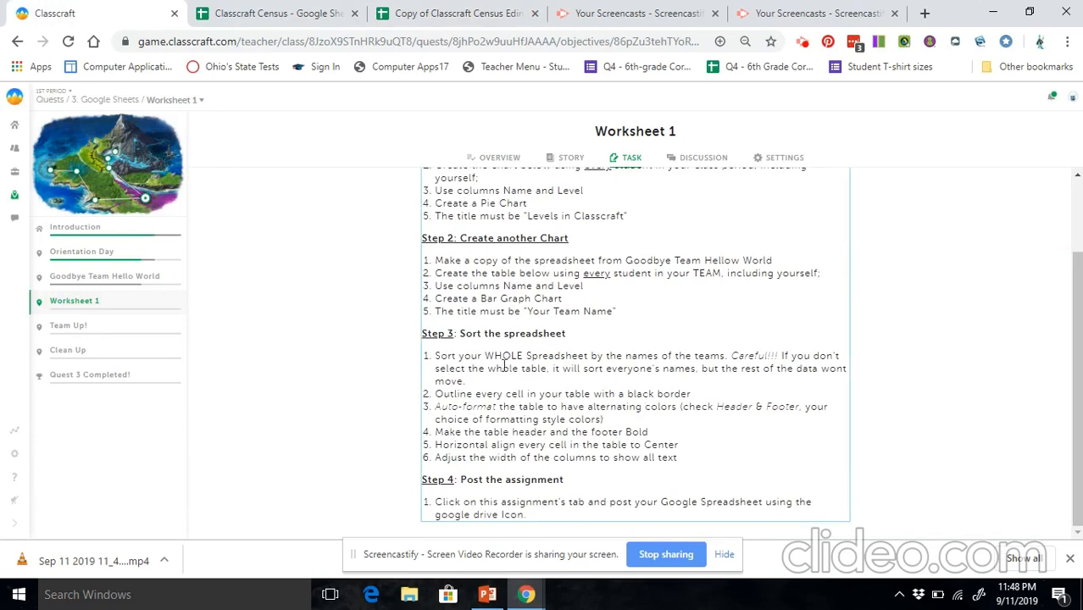
pyautogui.click(417, 12)
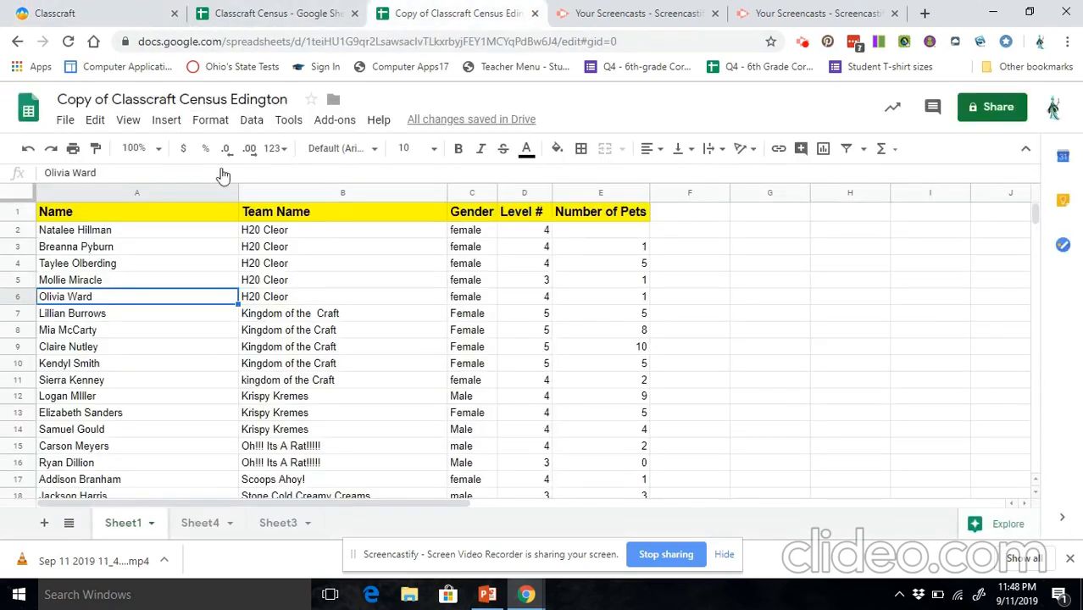
# Delete the duplicate yellow header row at row 23, below the last student record.
pyautogui.click(89, 213)
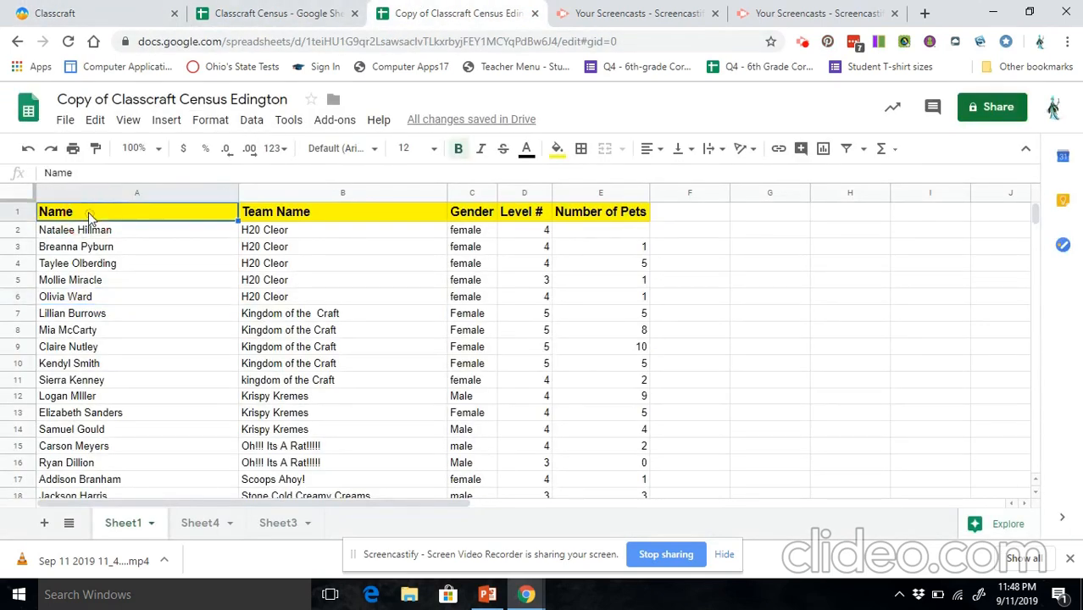
pyautogui.moveTo(1041, 218)
pyautogui.mouseDown()
pyautogui.moveTo(1037, 231)
pyautogui.moveTo(1034, 220)
pyautogui.mouseUp()
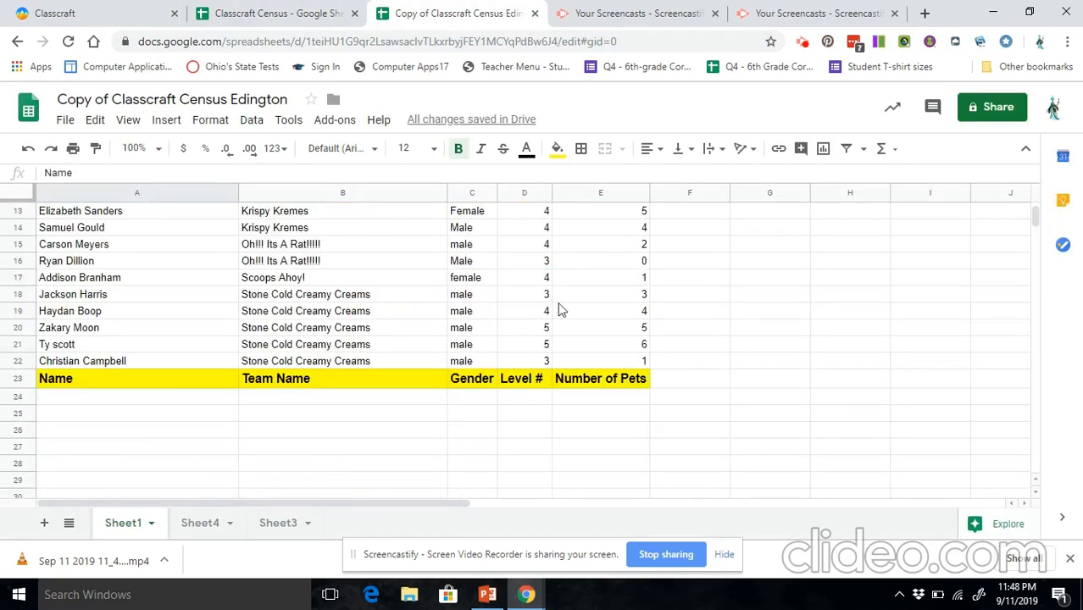
pyautogui.click(19, 379)
pyautogui.rightClick(18, 381)
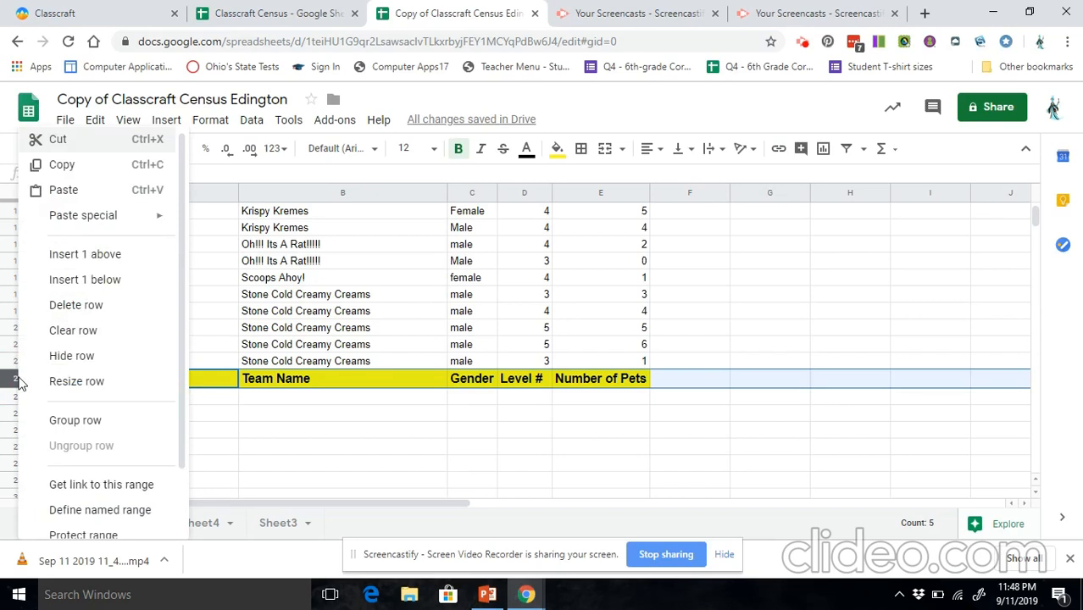
pyautogui.click(72, 305)
pyautogui.click(597, 360)
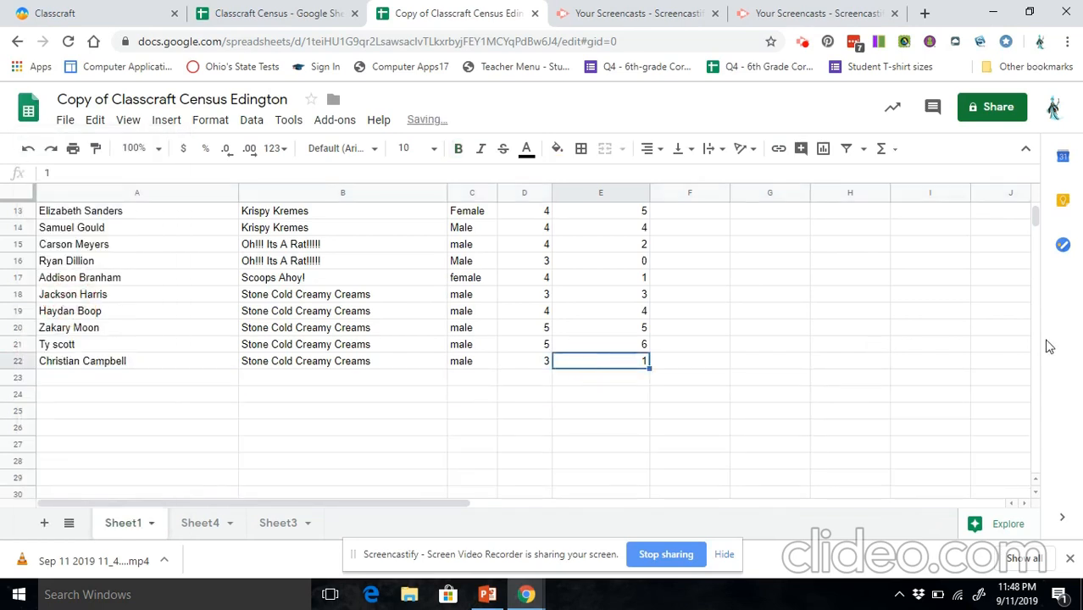
# Select the whole census table and outline every cell with black borders.
pyautogui.click(1035, 219)
pyautogui.moveTo(1035, 219); pyautogui.dragTo(1028, 200)
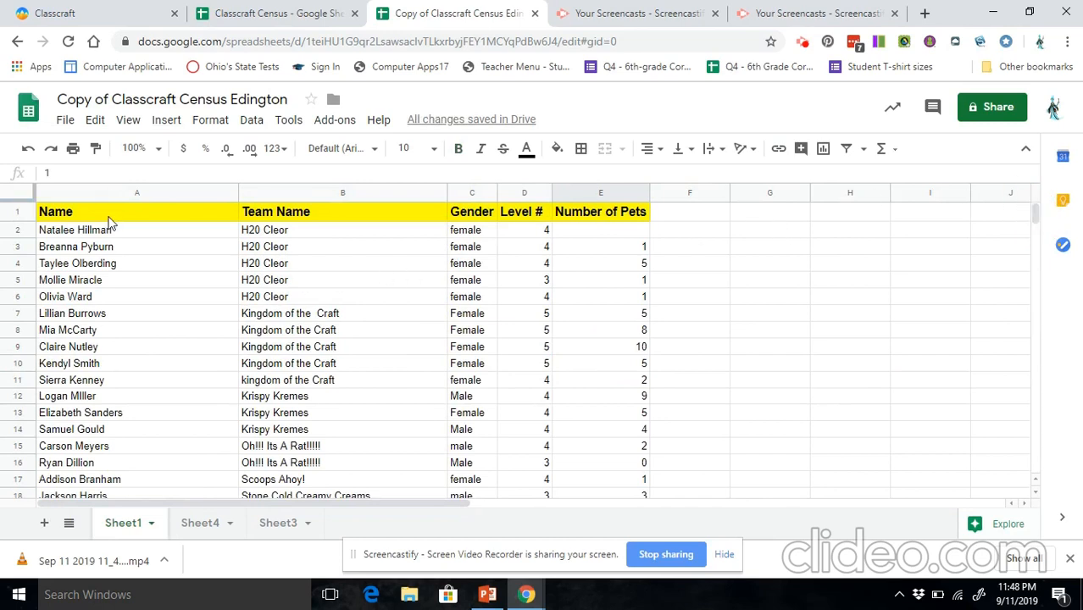
pyautogui.hotkey('ctrl', 'a')
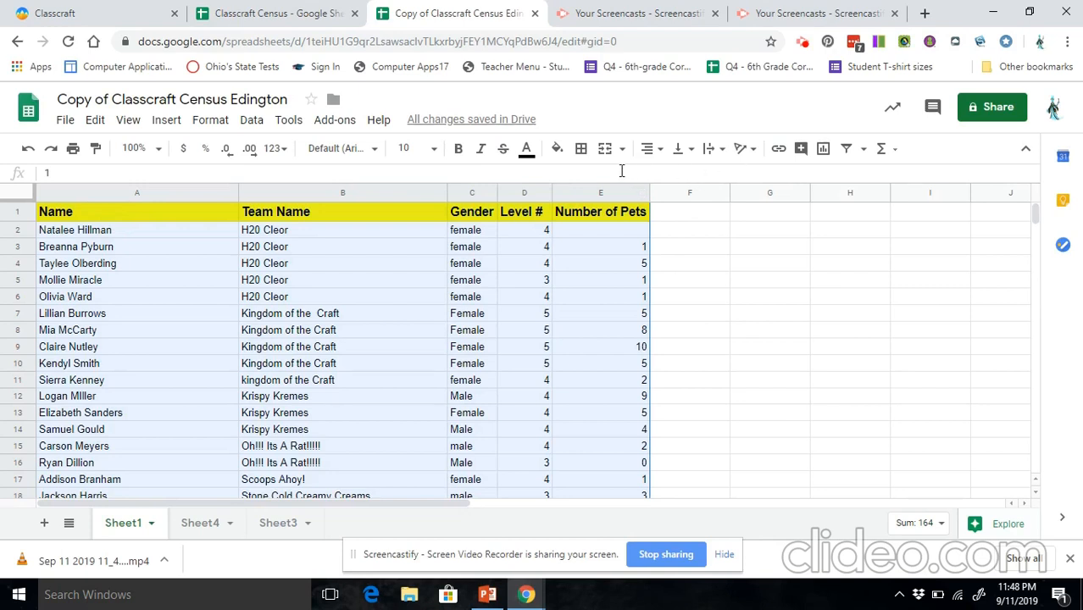
pyautogui.click(581, 151)
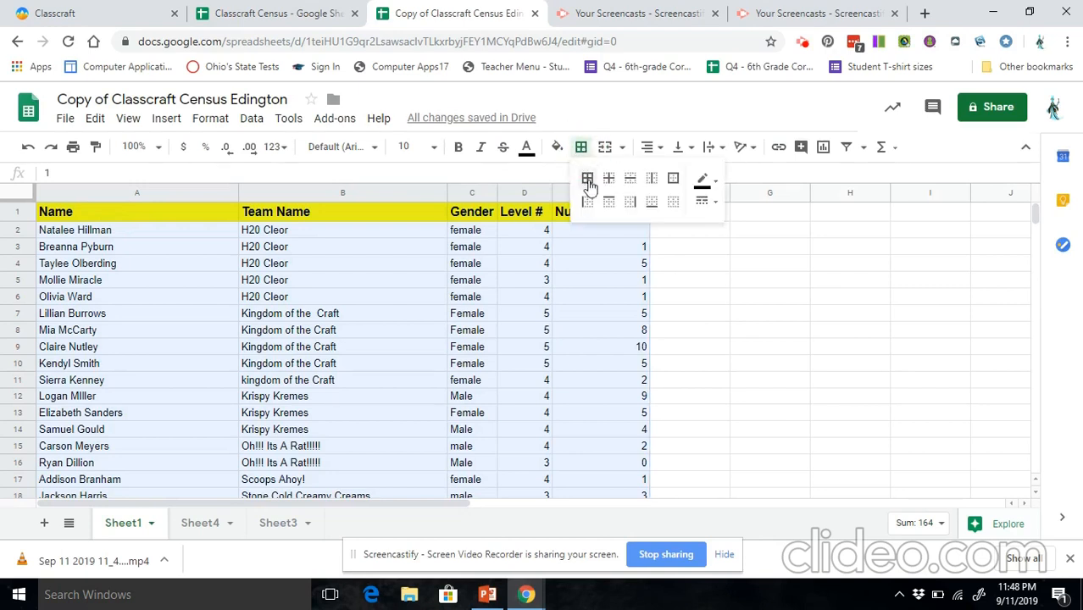
pyautogui.click(587, 179)
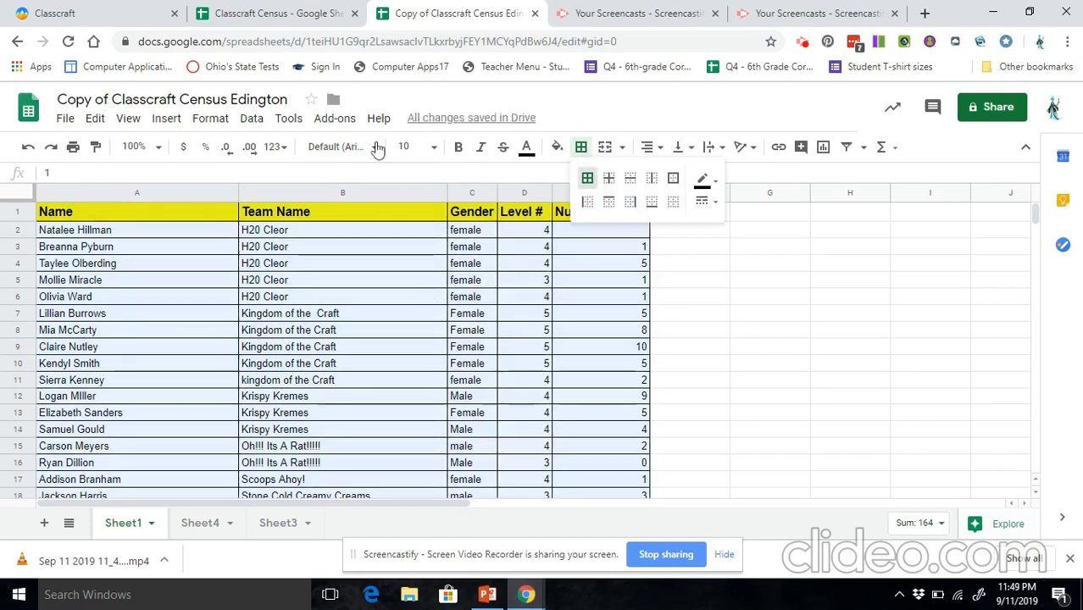
# Check the formatting requirements in Classcraft, and apply orange alternating colors with a header to A1:E22 in the spreadsheet copy.
pyautogui.click(64, 14)
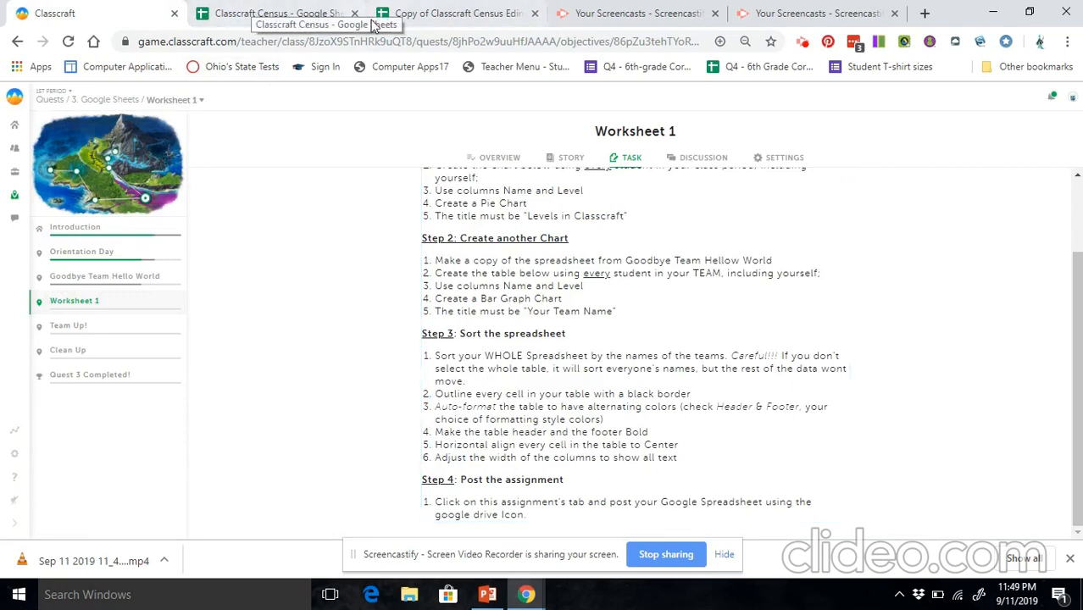
pyautogui.click(441, 14)
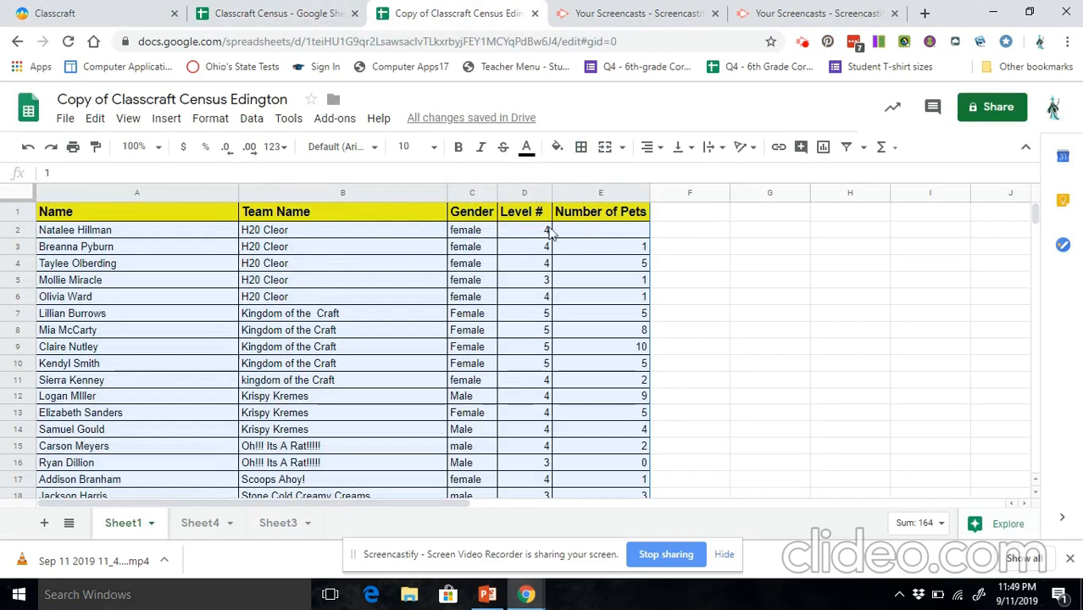
pyautogui.click(172, 123)
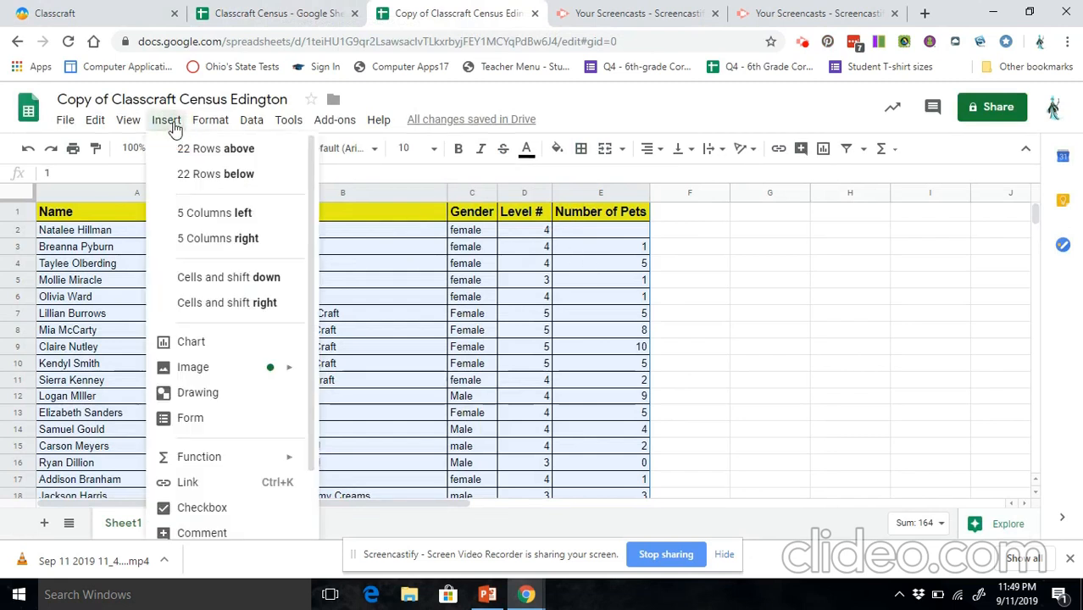
pyautogui.moveTo(204, 126)
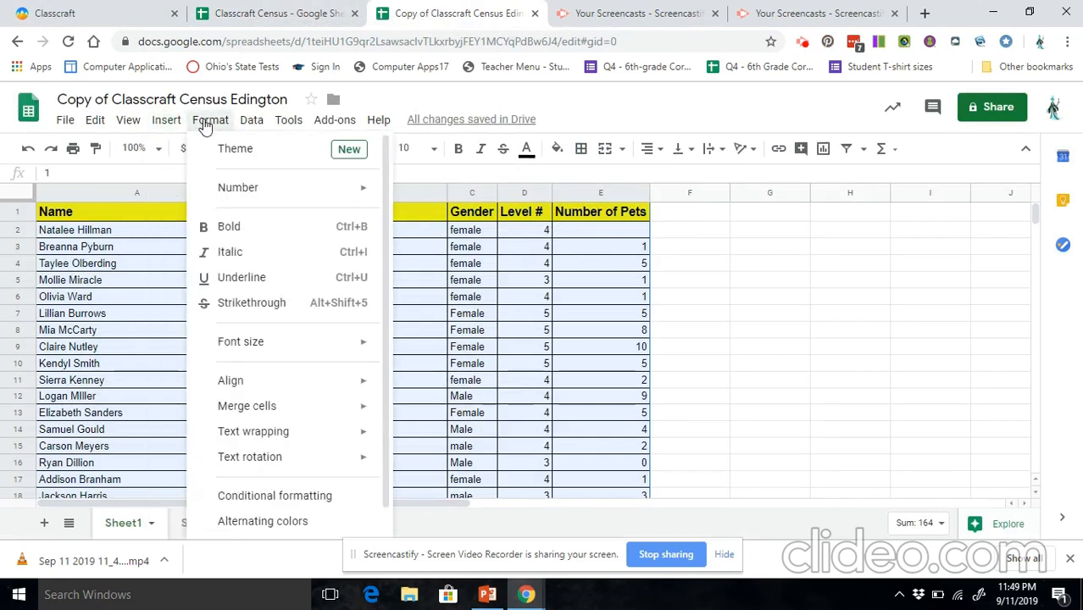
pyautogui.click(281, 524)
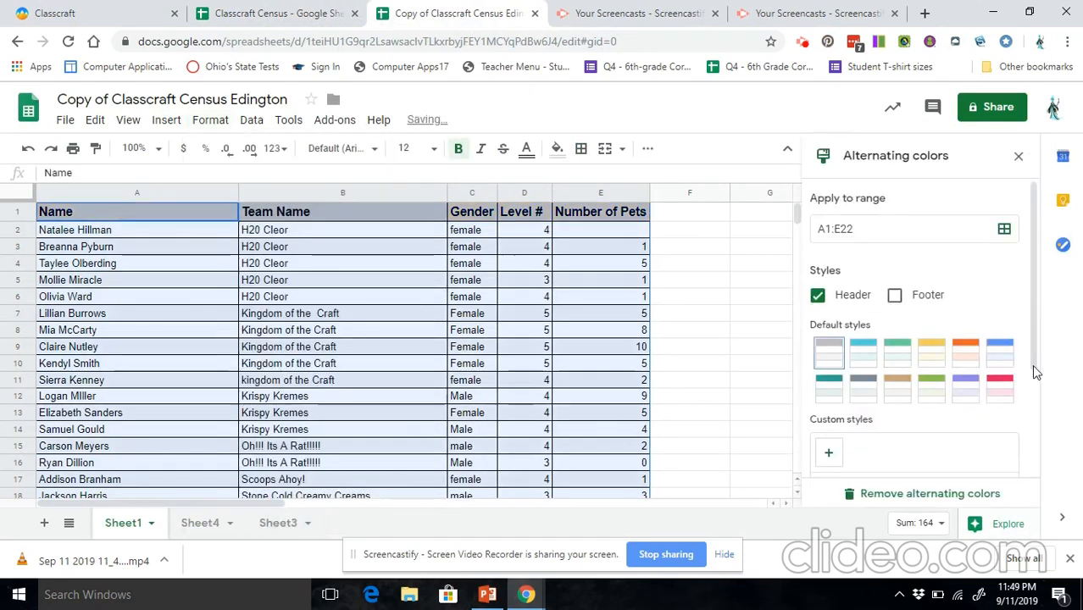
pyautogui.click(973, 356)
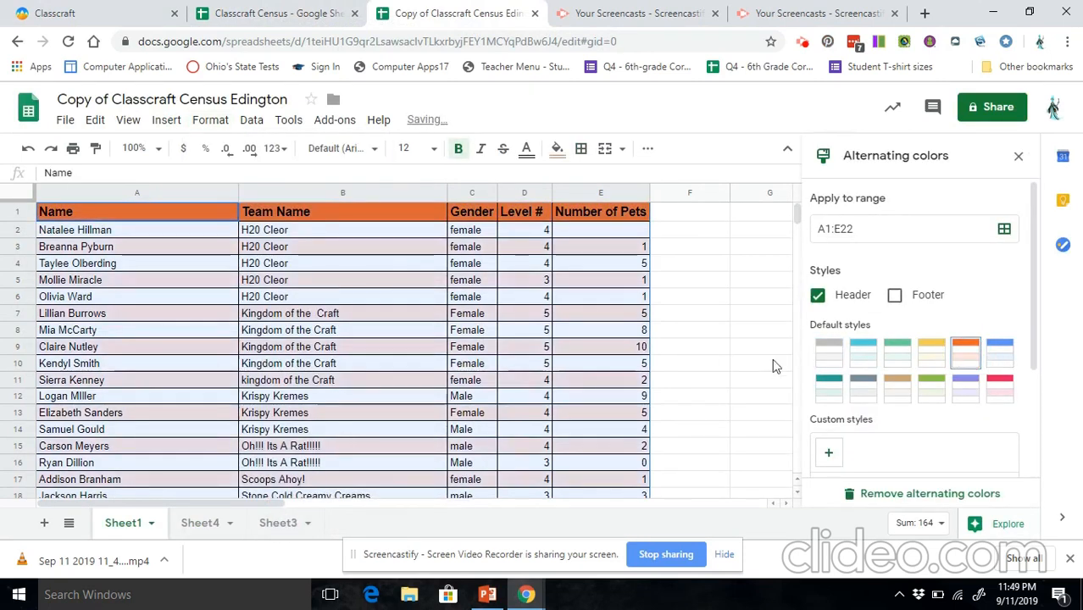
# Try the tan, green and purple default styles for the table's alternating colors.
pyautogui.click(903, 393)
pyautogui.click(932, 386)
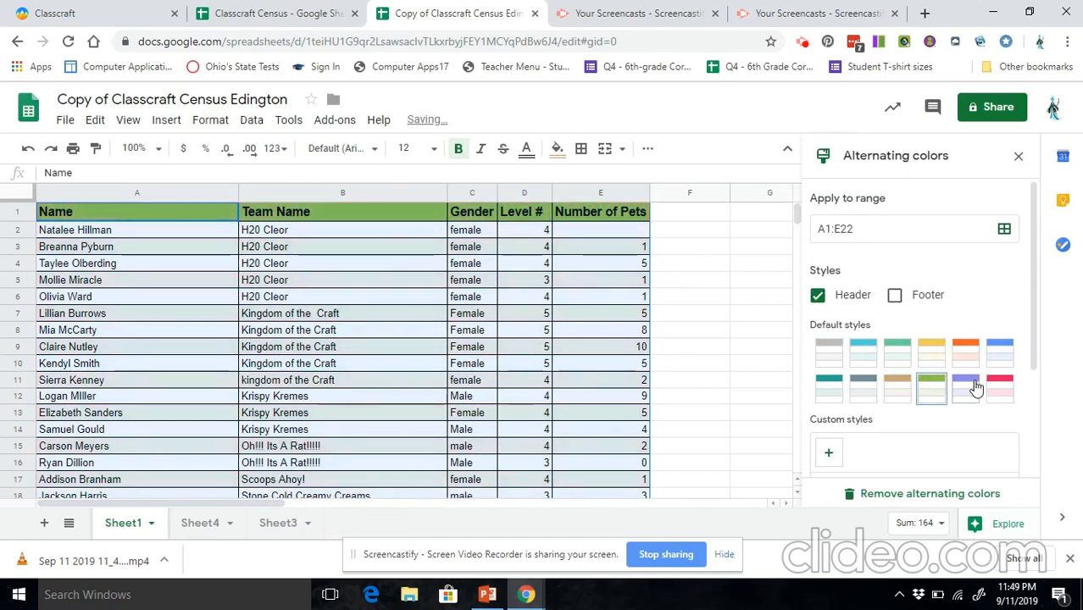
pyautogui.click(974, 387)
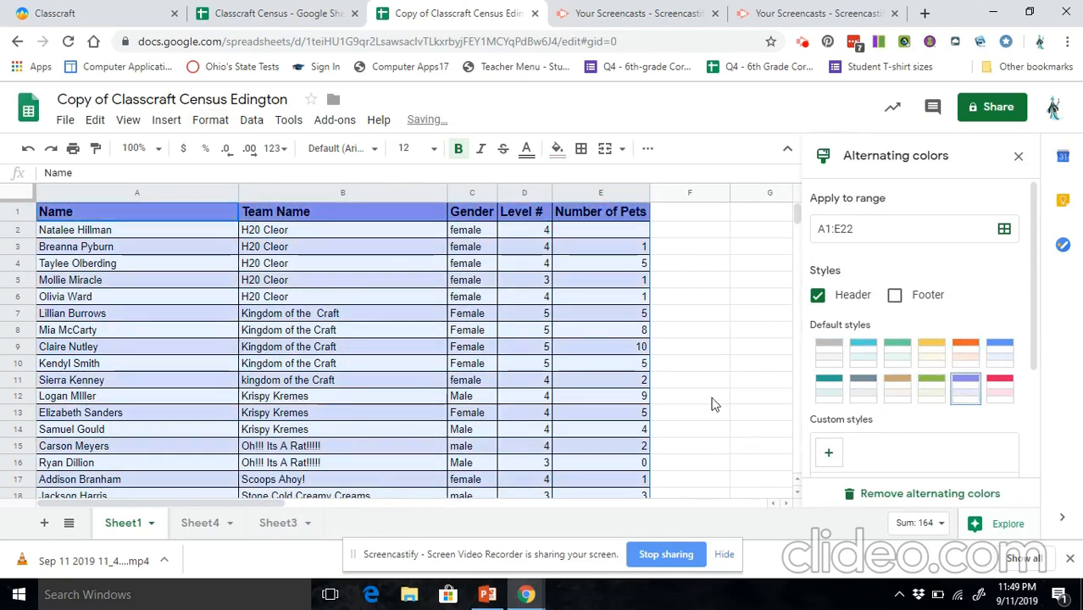
# Recheck the Step 3 requirements in Classcraft, and set the table's alternating colors in the spreadsheet copy to the orange default style.
pyautogui.click(263, 10)
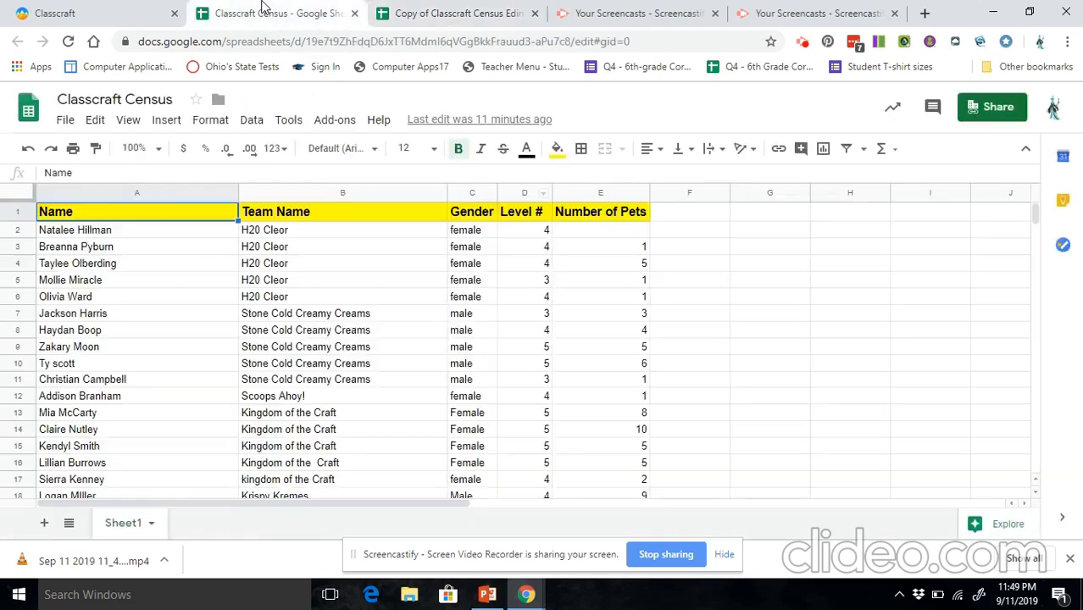
pyautogui.click(66, 10)
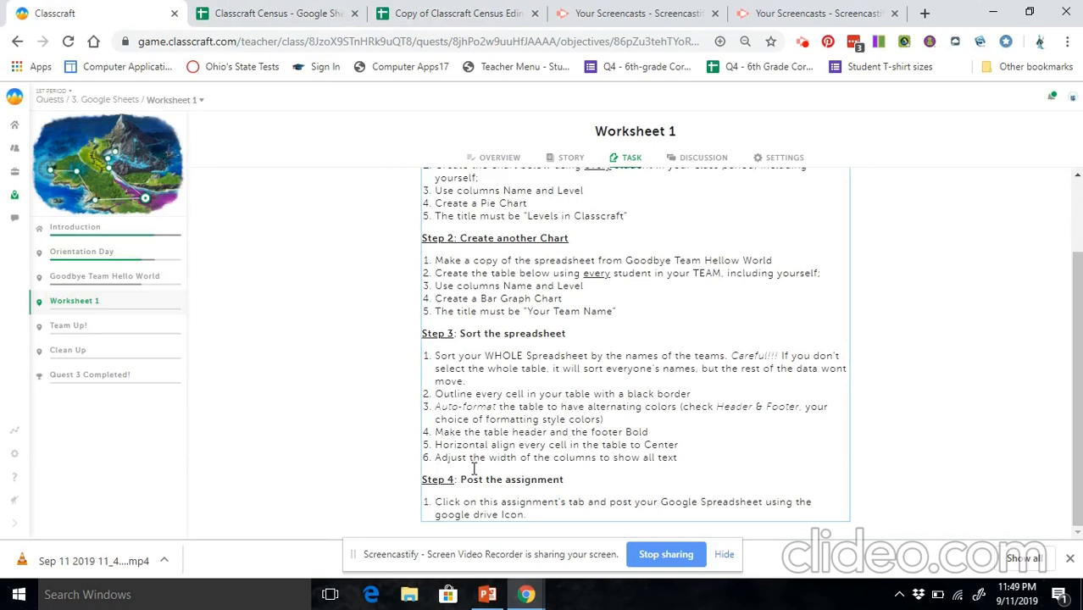
pyautogui.click(264, 14)
pyautogui.click(423, 14)
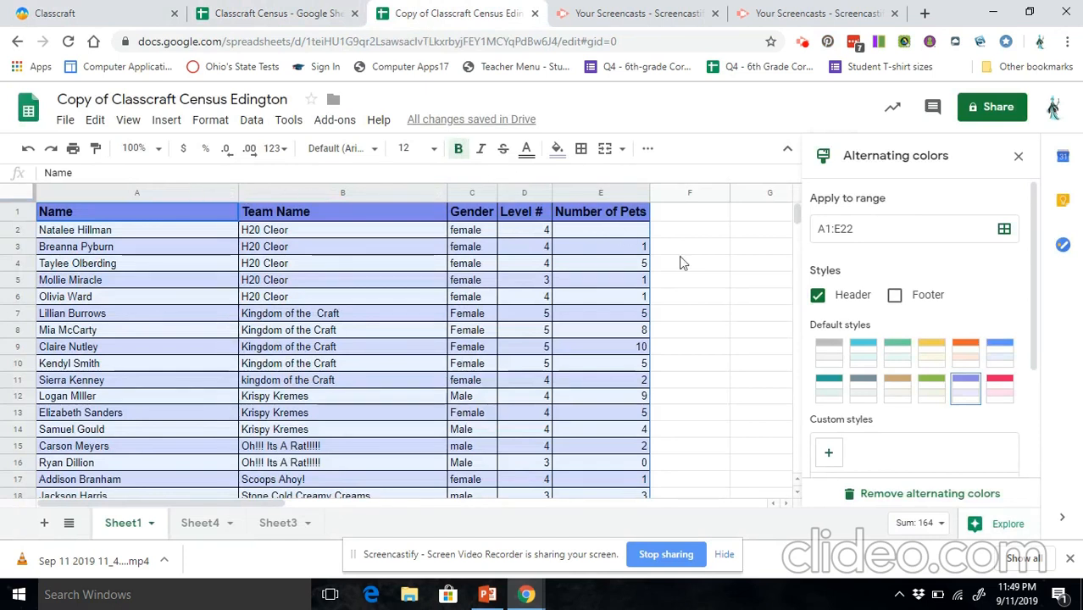
pyautogui.click(964, 357)
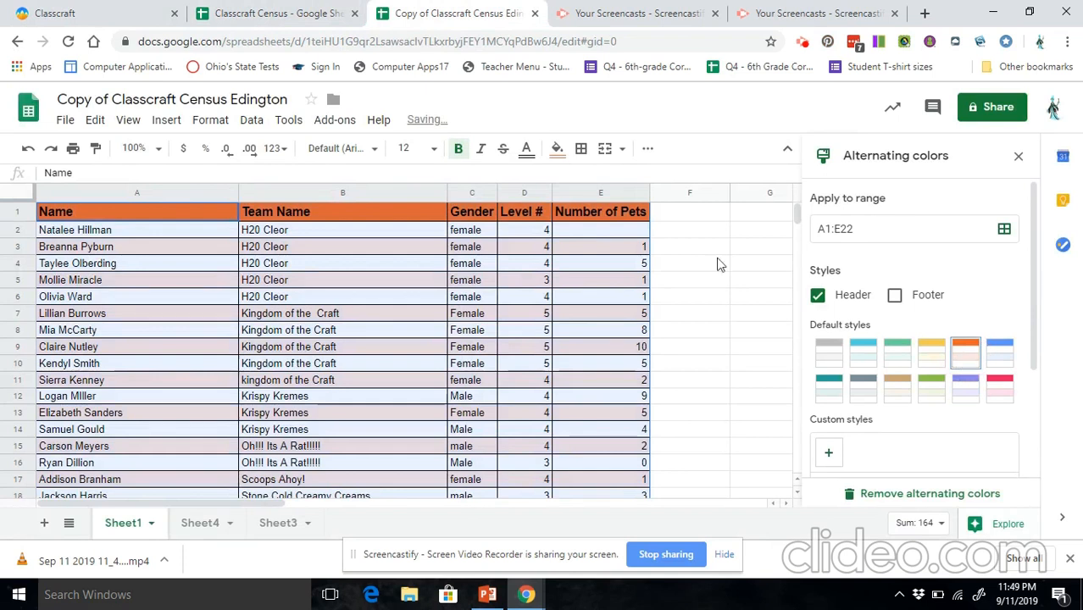
# Center every cell of the census table horizontally.
pyautogui.click(647, 149)
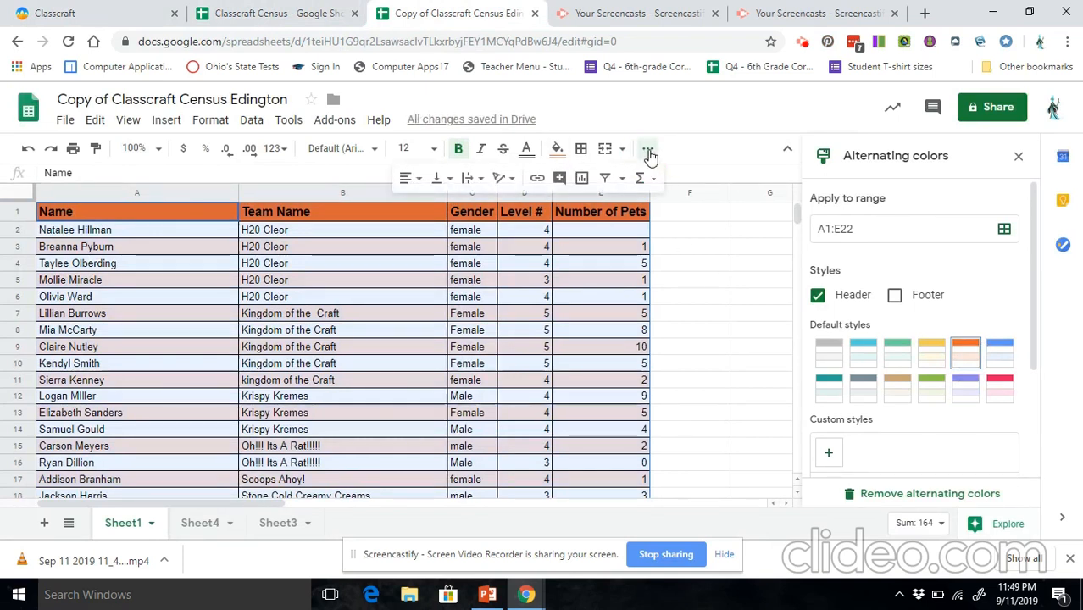
pyautogui.click(417, 179)
pyautogui.click(428, 205)
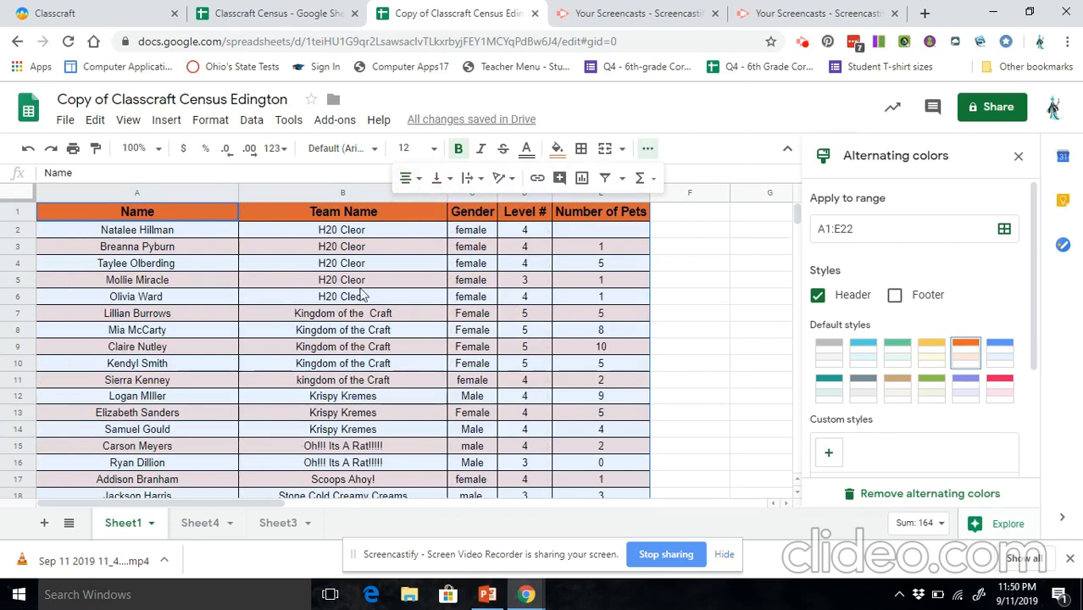
# Review Sheet4, Sheet3 and Sheet1 of the spreadsheet copy, and switch to the Classcraft Worksheet 1 task.
pyautogui.click(205, 526)
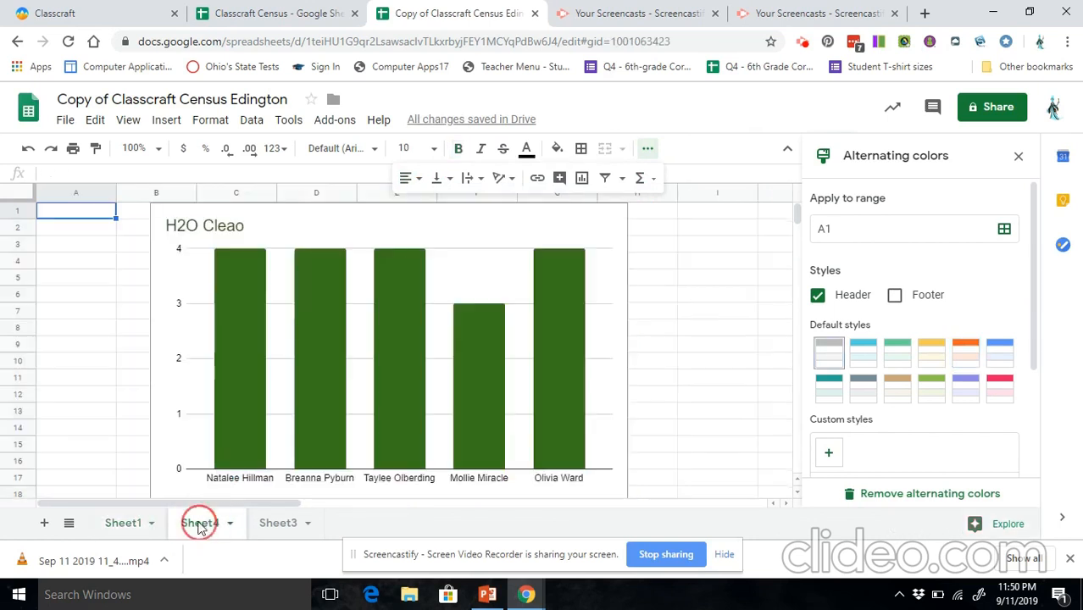
pyautogui.click(267, 527)
pyautogui.click(205, 525)
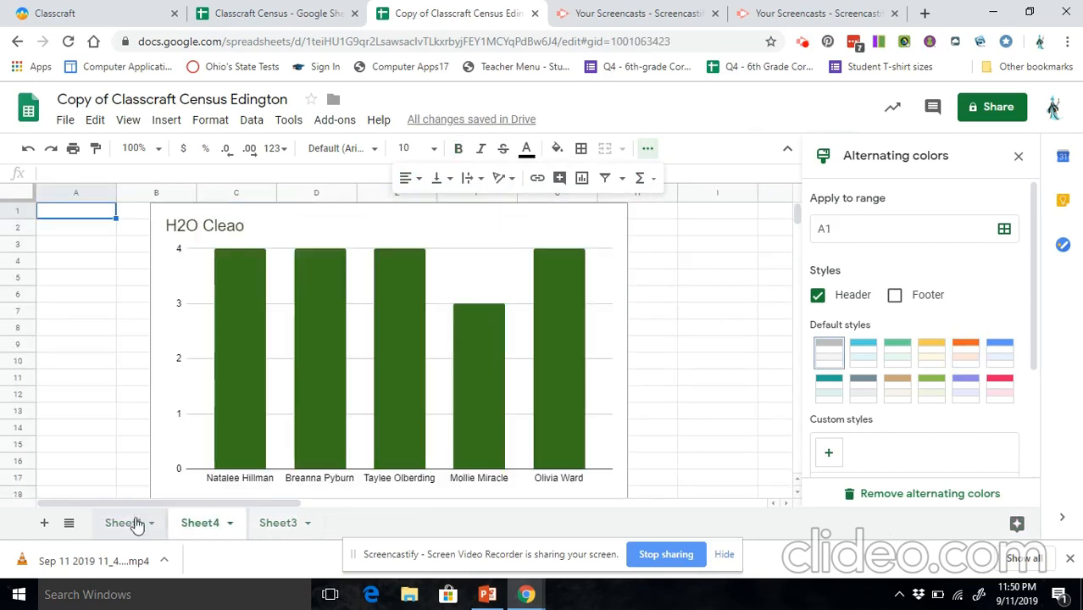
pyautogui.click(136, 523)
pyautogui.click(86, 8)
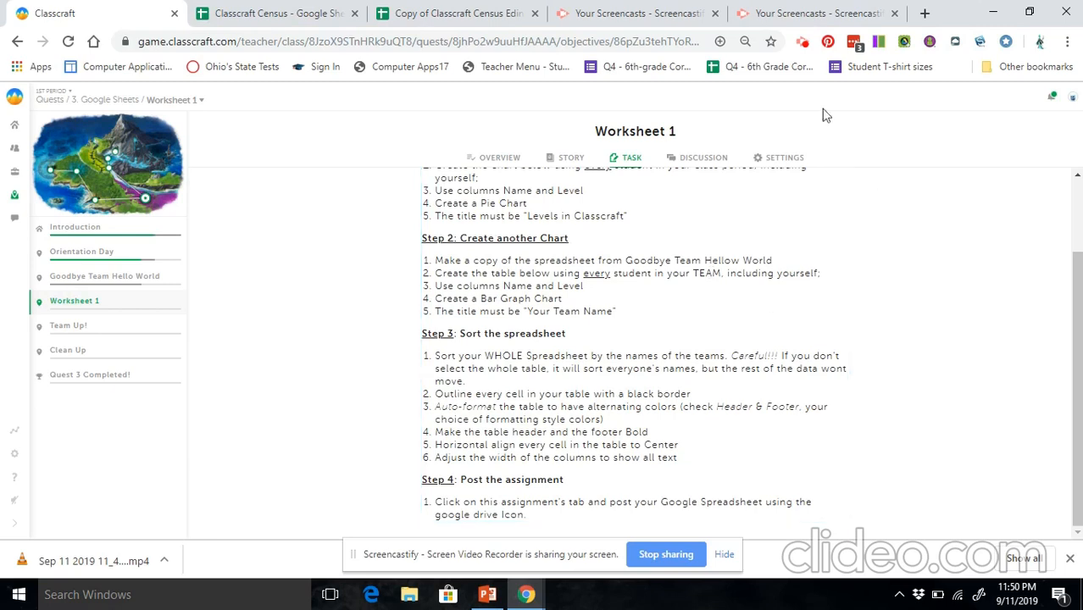
pyautogui.click(801, 42)
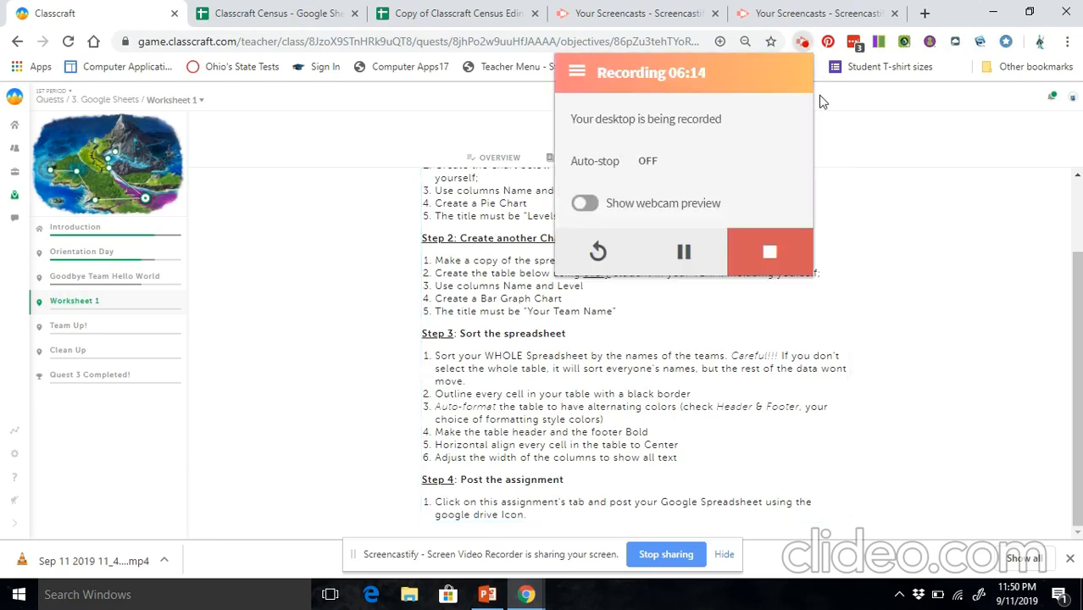